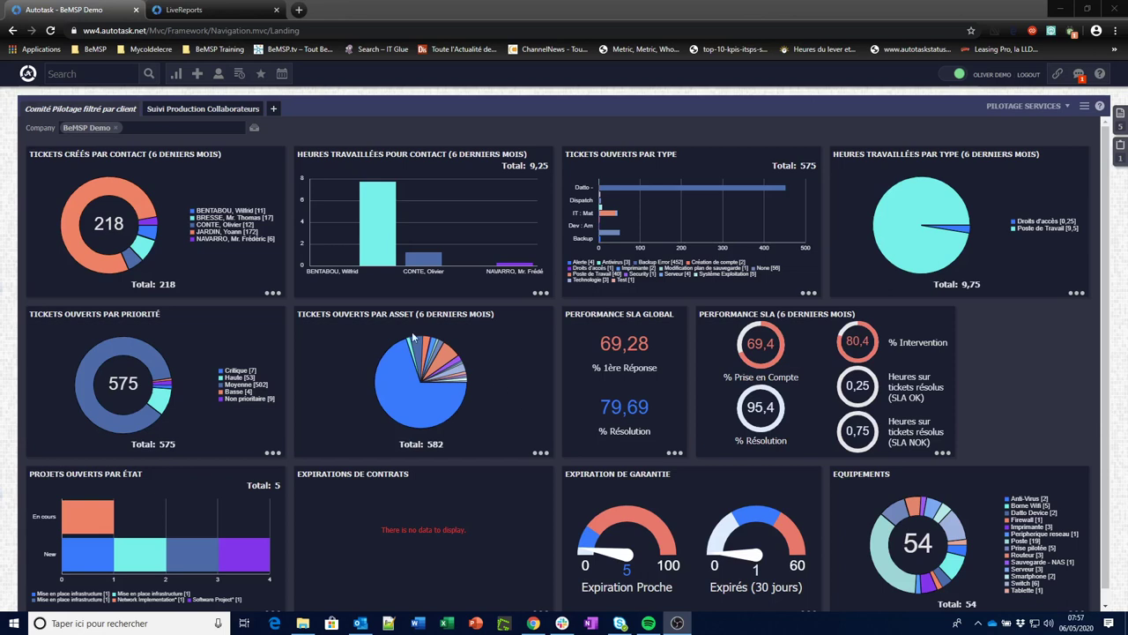
Open the current timesheet and examine its resource choices, billable-hours rows and logged entries.
{"action": "mouse_move", "coordinate": [27, 76]}
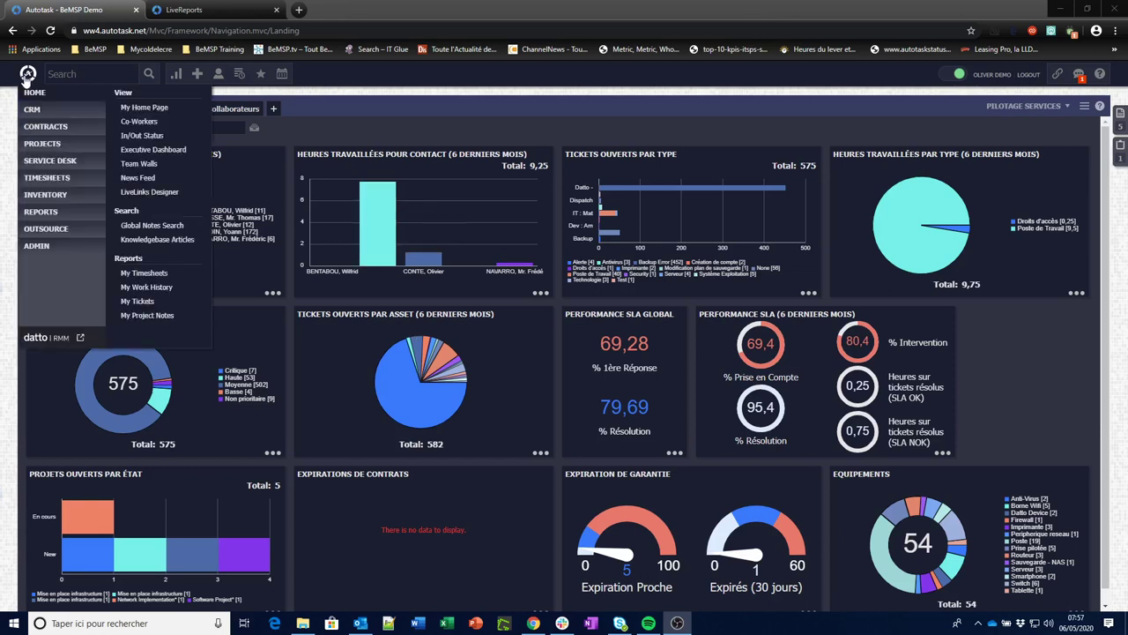
{"action": "mouse_move", "coordinate": [48, 183]}
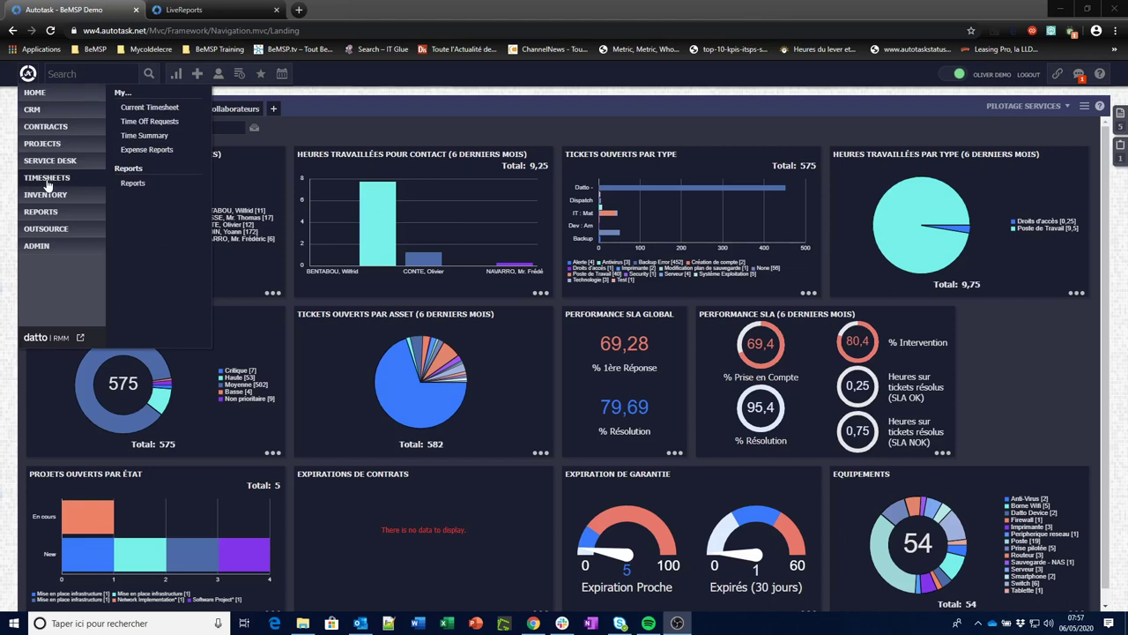
{"action": "left_click", "coordinate": [48, 179]}
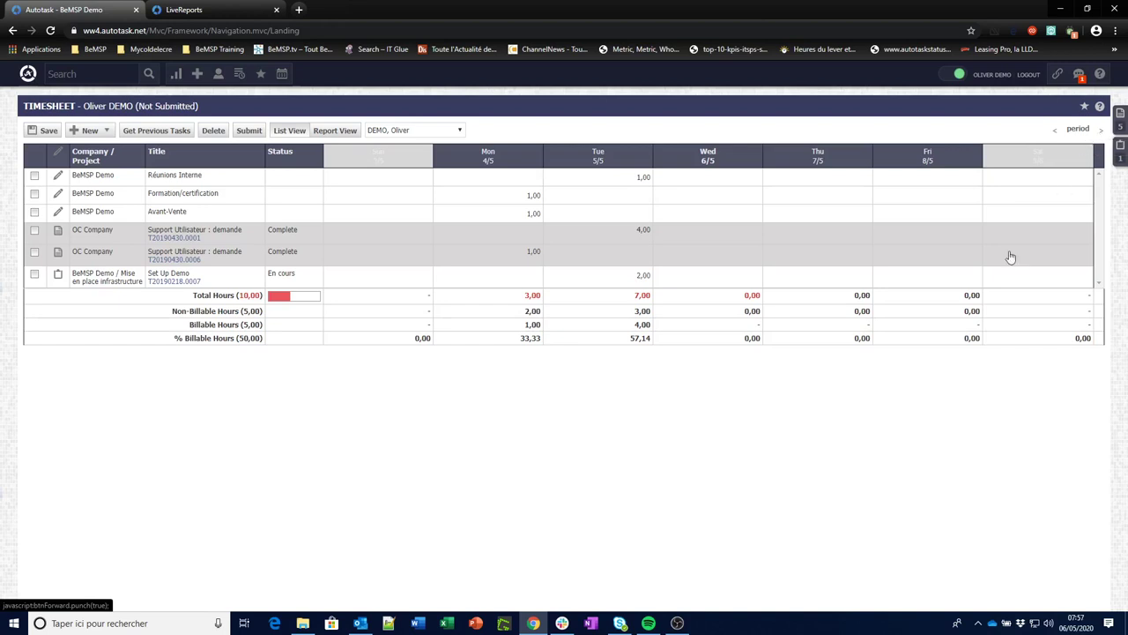
{"action": "left_click", "coordinate": [460, 130]}
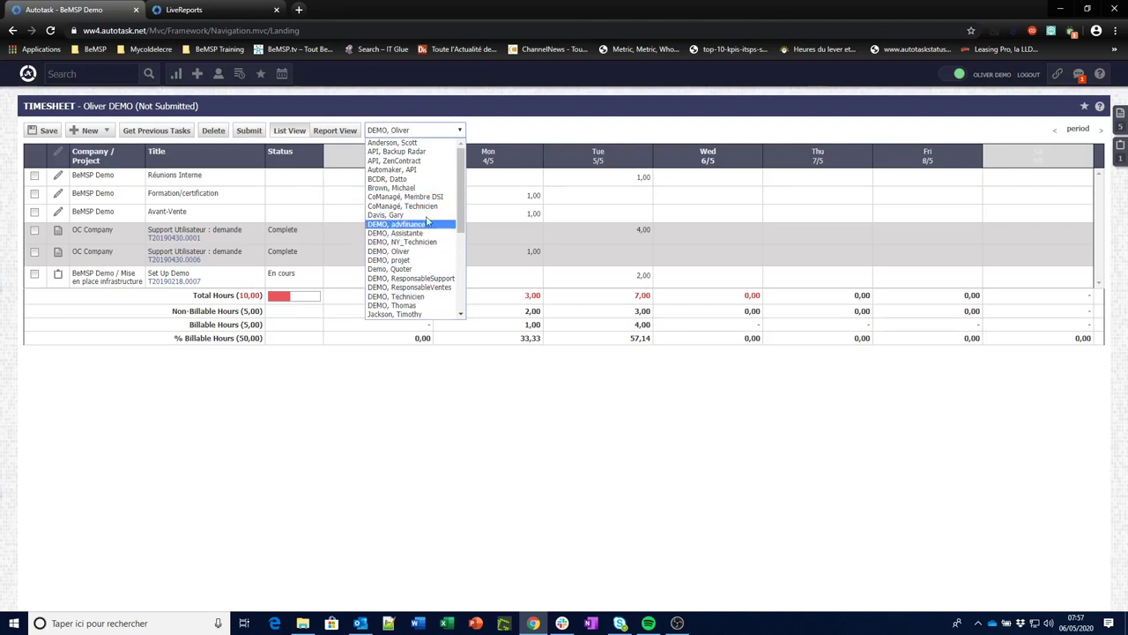
{"action": "left_click", "coordinate": [497, 135]}
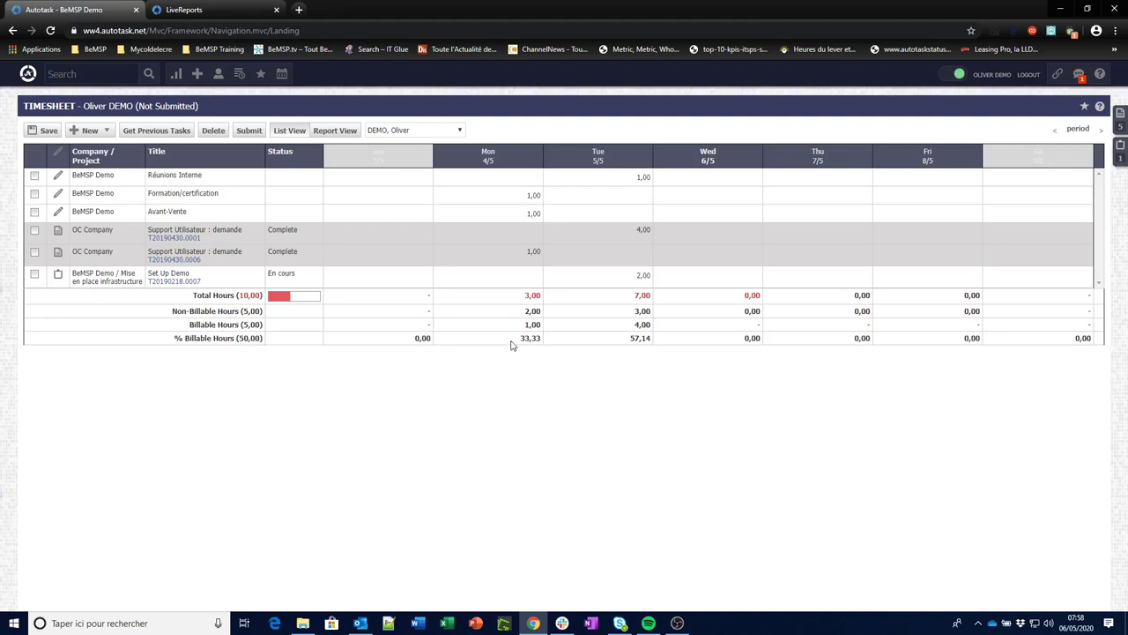
{"action": "mouse_move", "coordinate": [520, 344]}
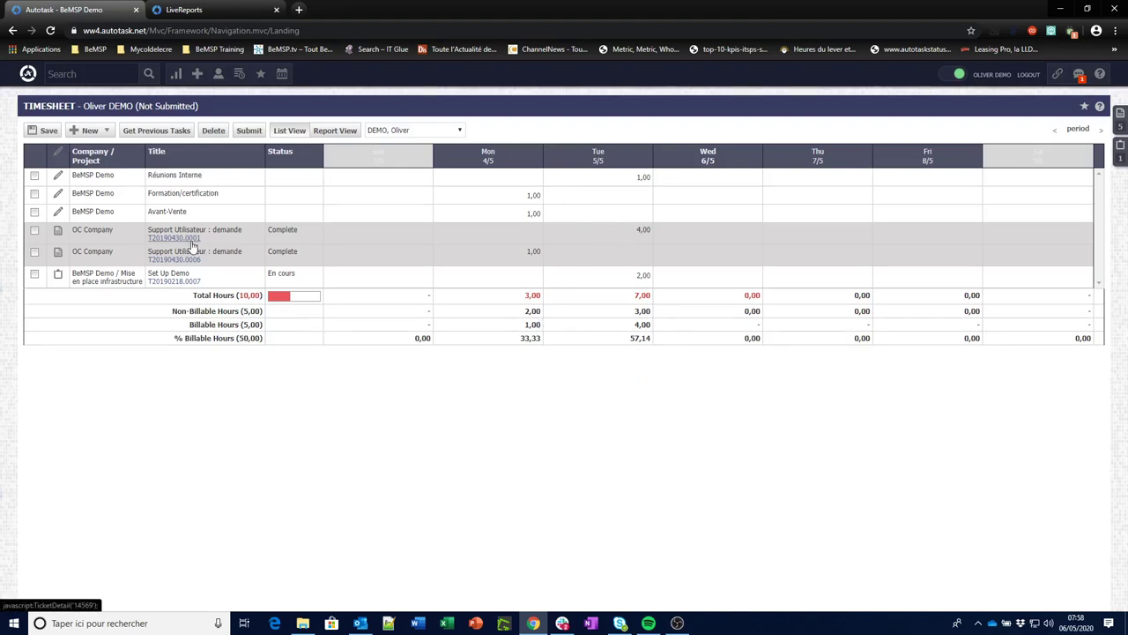
{"action": "mouse_move", "coordinate": [193, 247]}
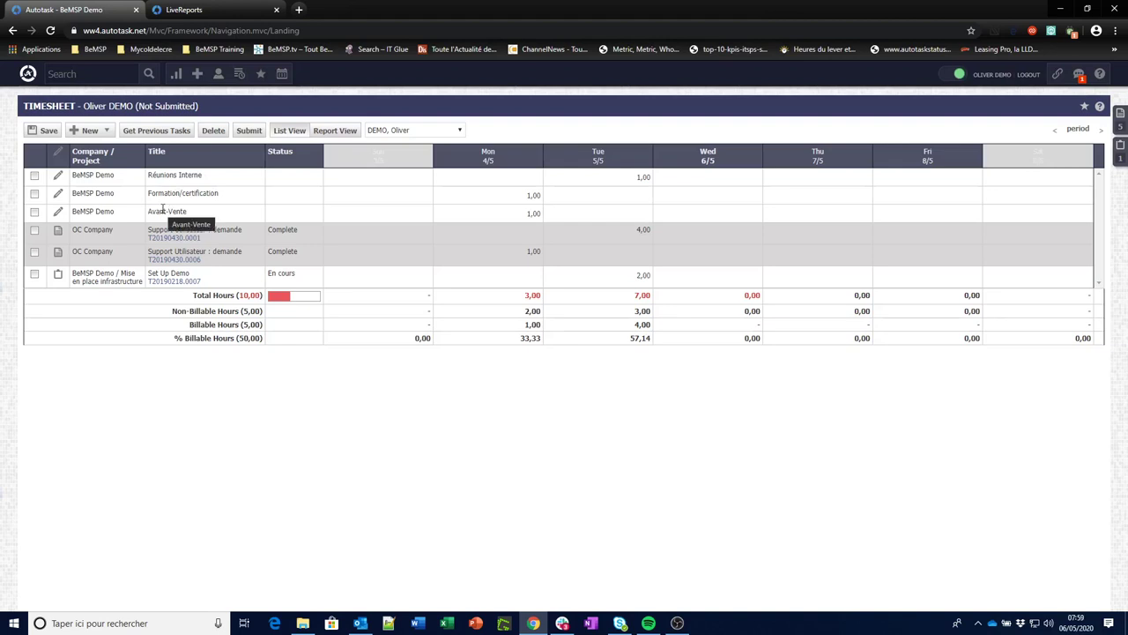
Start a new regular time entry from the timesheet, check the available categories, and cancel the entry.
{"action": "left_click", "coordinate": [90, 130]}
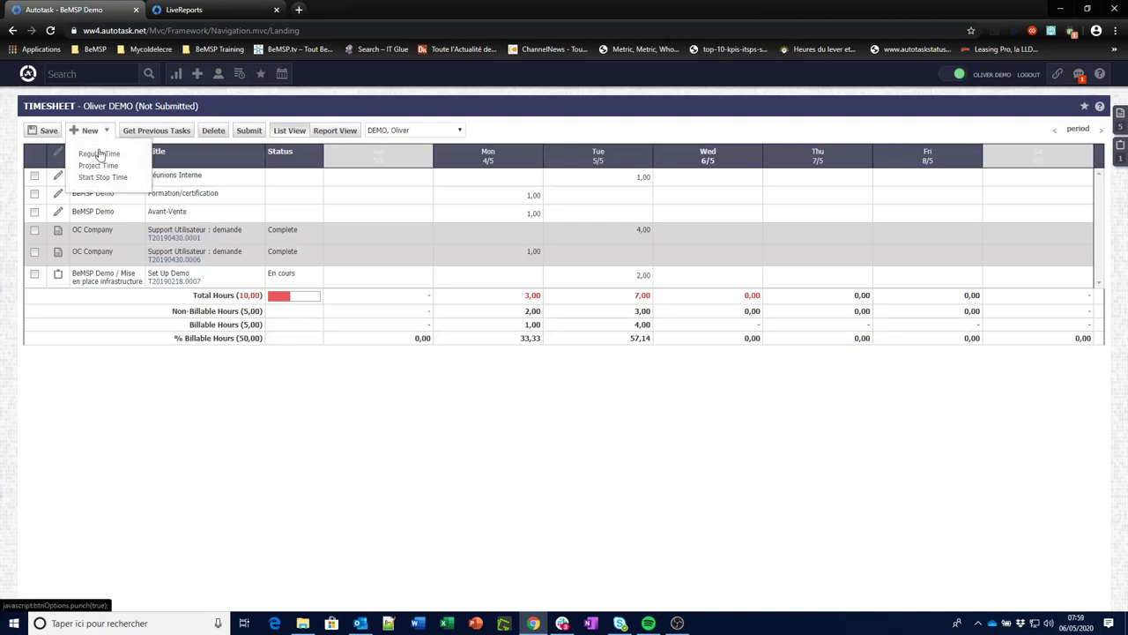
{"action": "left_click", "coordinate": [98, 154]}
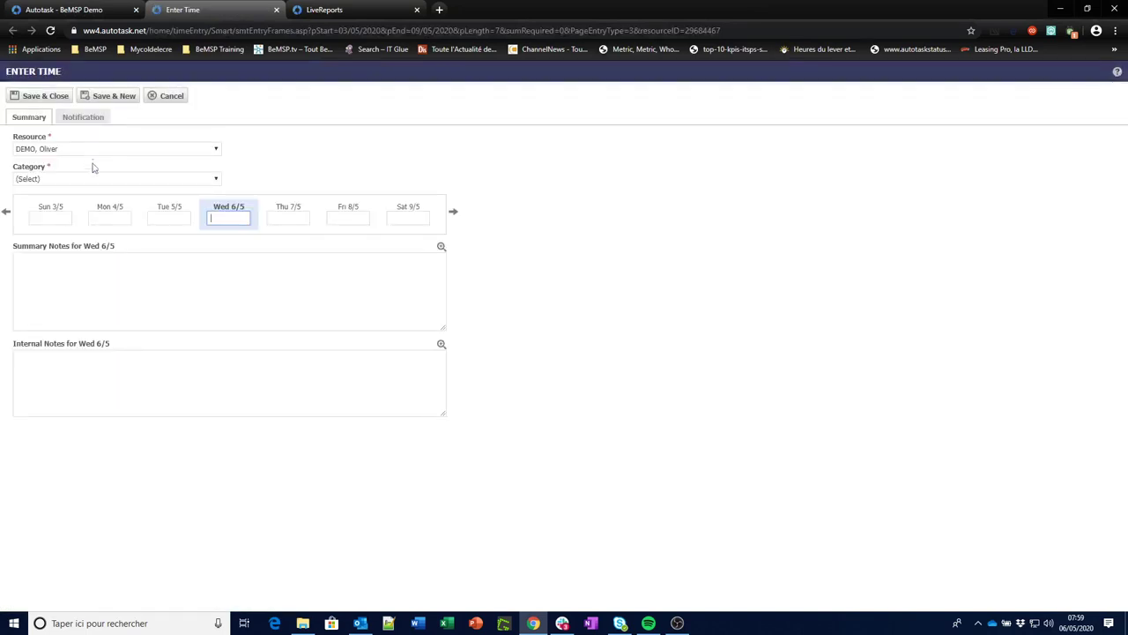
{"action": "left_click", "coordinate": [88, 181]}
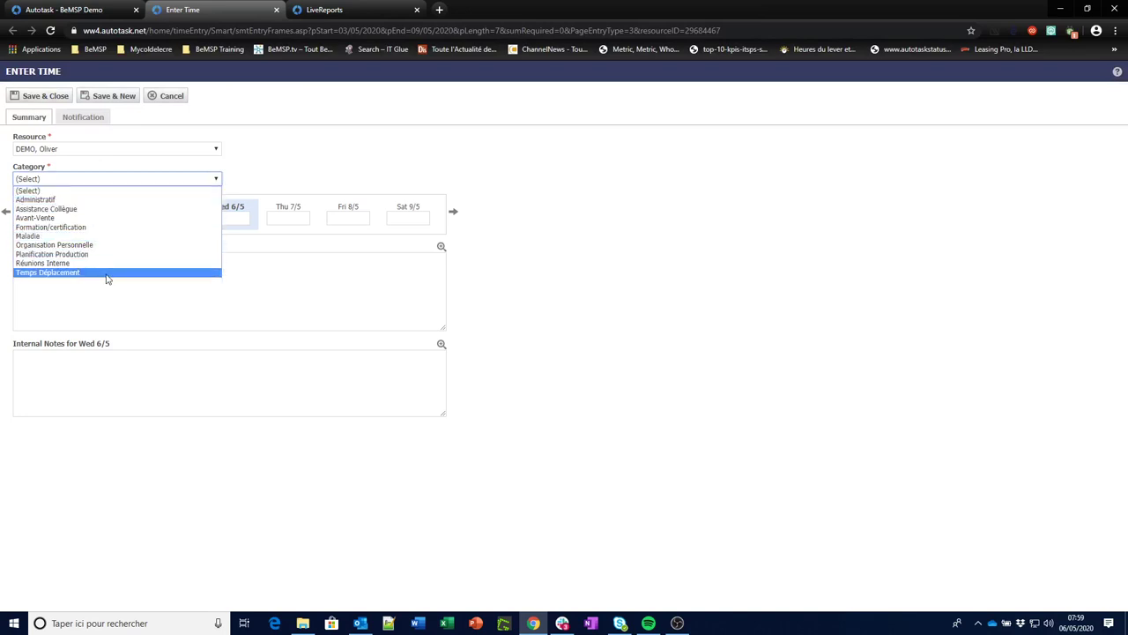
{"action": "left_click", "coordinate": [157, 97]}
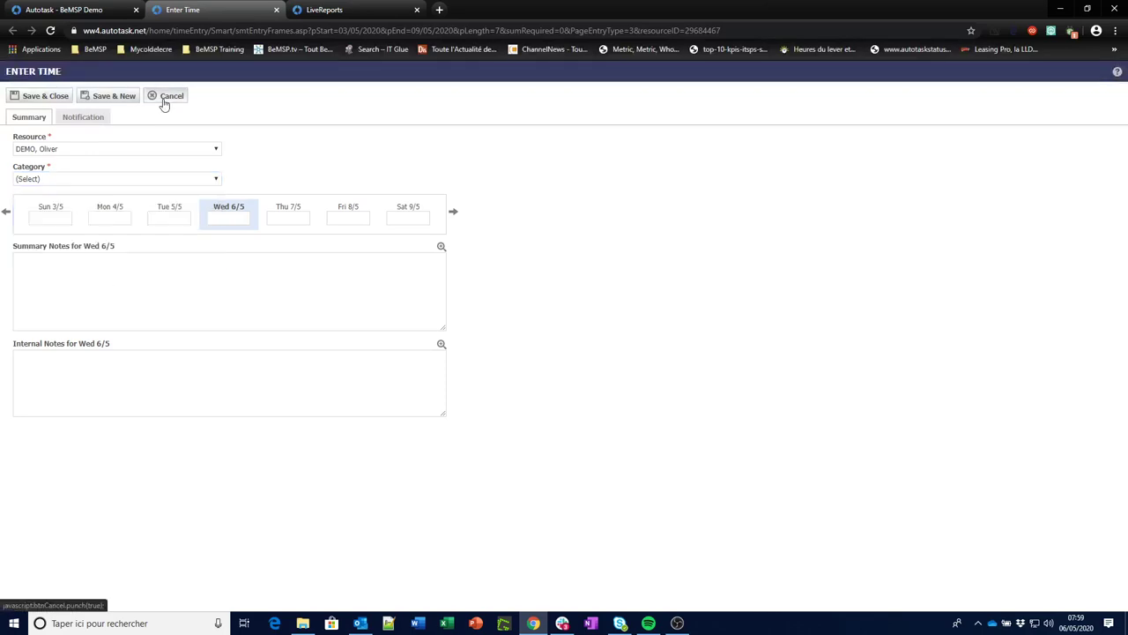
{"action": "left_click", "coordinate": [158, 96]}
{"action": "left_click", "coordinate": [55, 9]}
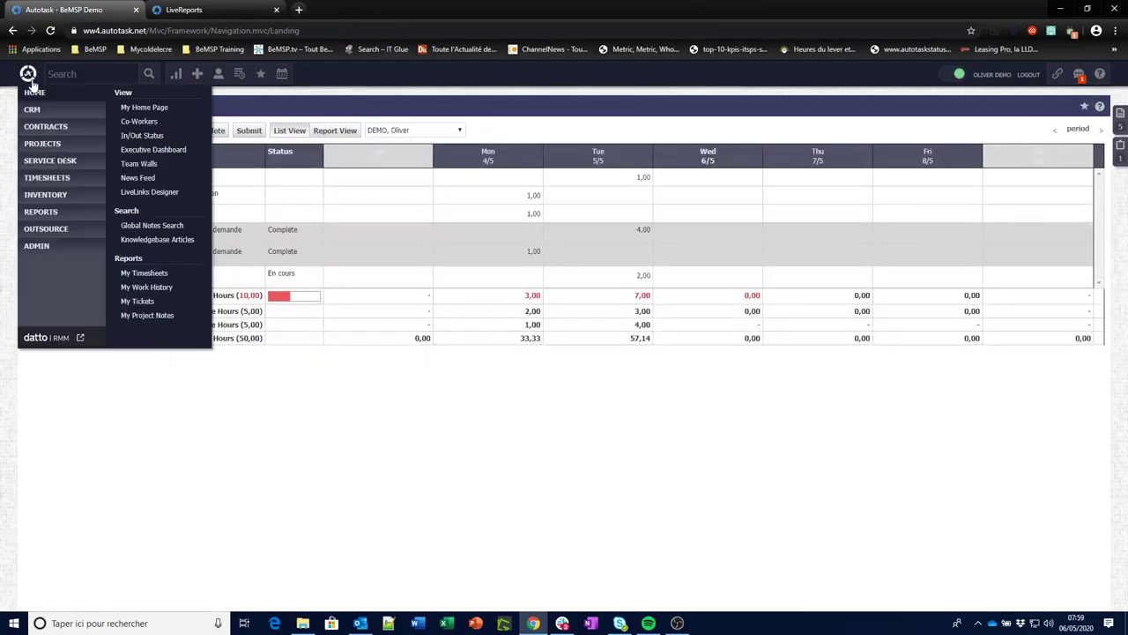
Open the Internal Time billing codes in the Finance, Accounting & Invoicing administration settings.
{"action": "mouse_move", "coordinate": [29, 79]}
{"action": "left_click", "coordinate": [42, 244]}
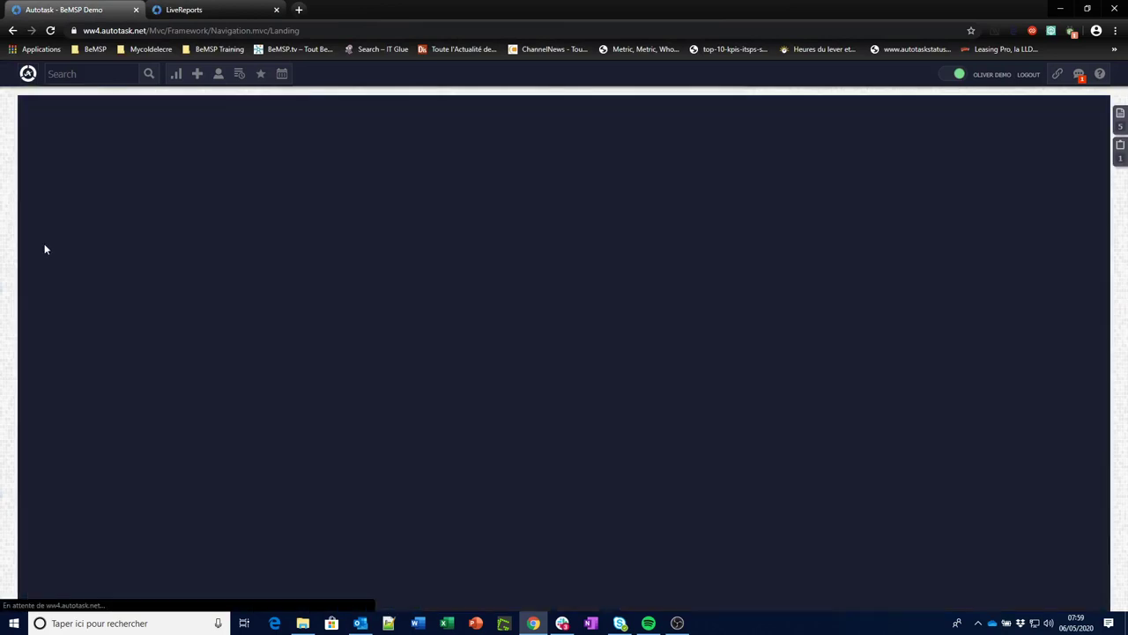
{"action": "left_click", "coordinate": [31, 401]}
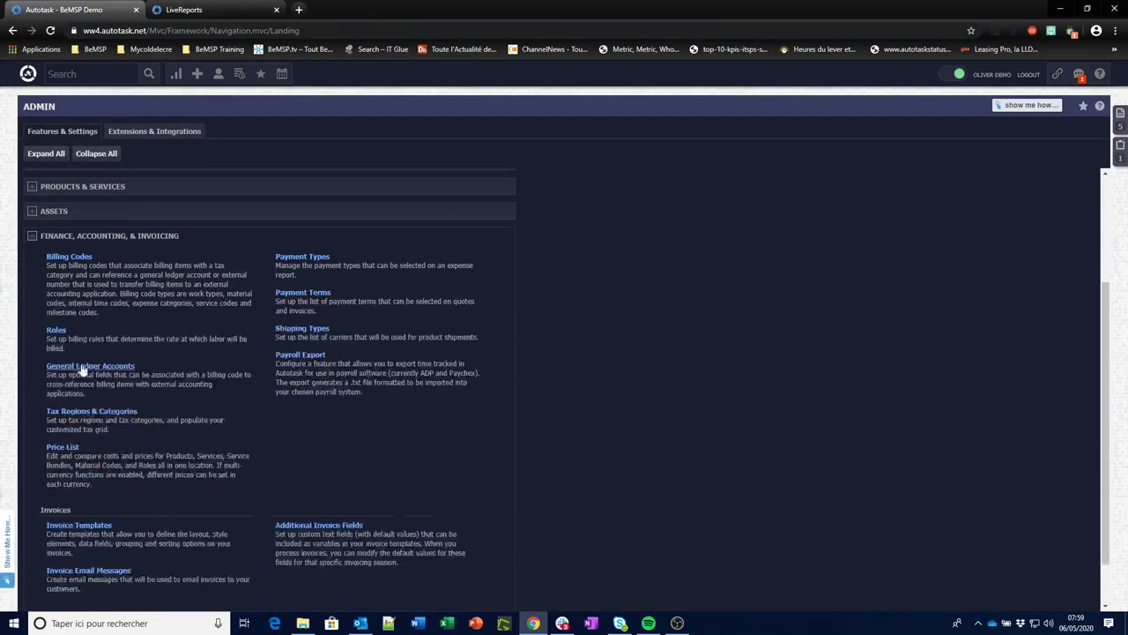
{"action": "left_click", "coordinate": [70, 256]}
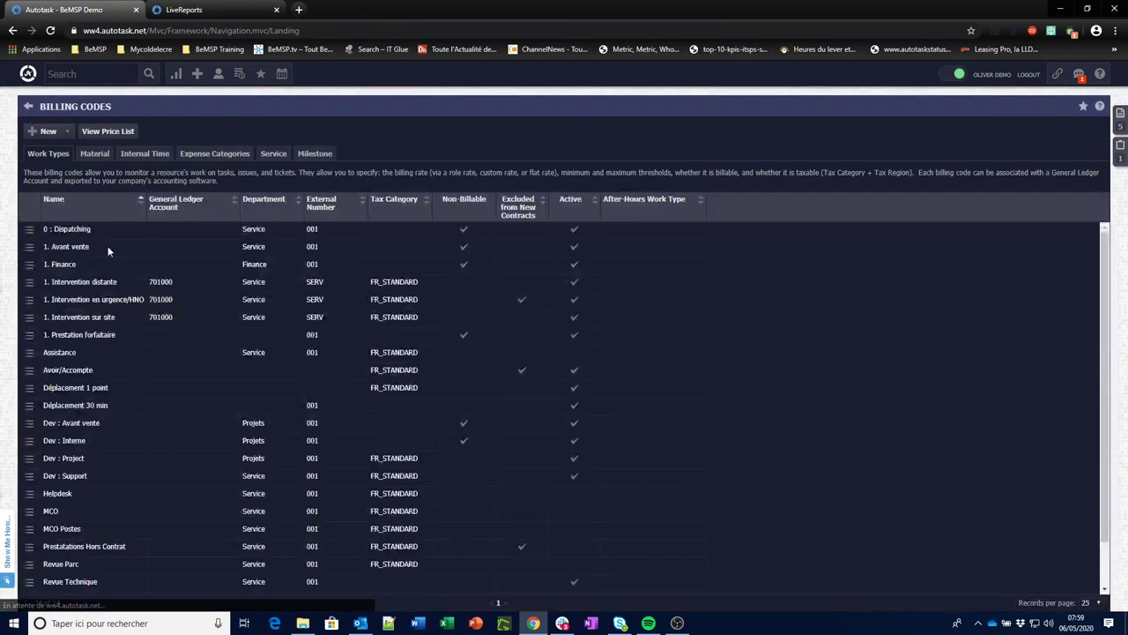
{"action": "left_click", "coordinate": [150, 157]}
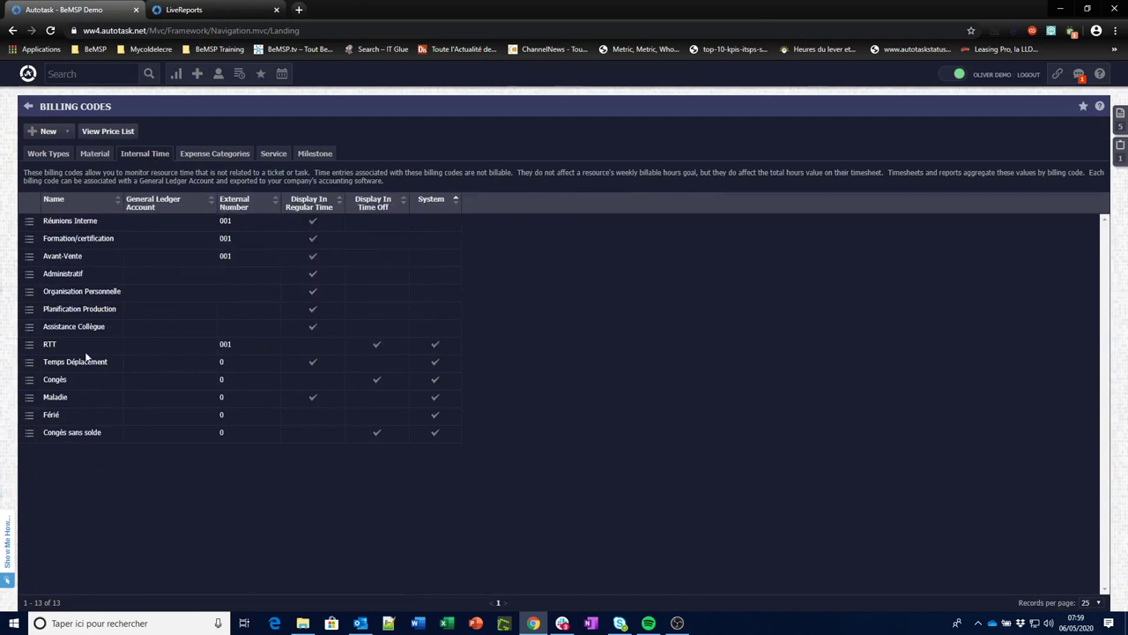
Start a new internal time code enabled for Regular Time Entries/Timesheet, and discard it without saving.
{"action": "left_click", "coordinate": [47, 132]}
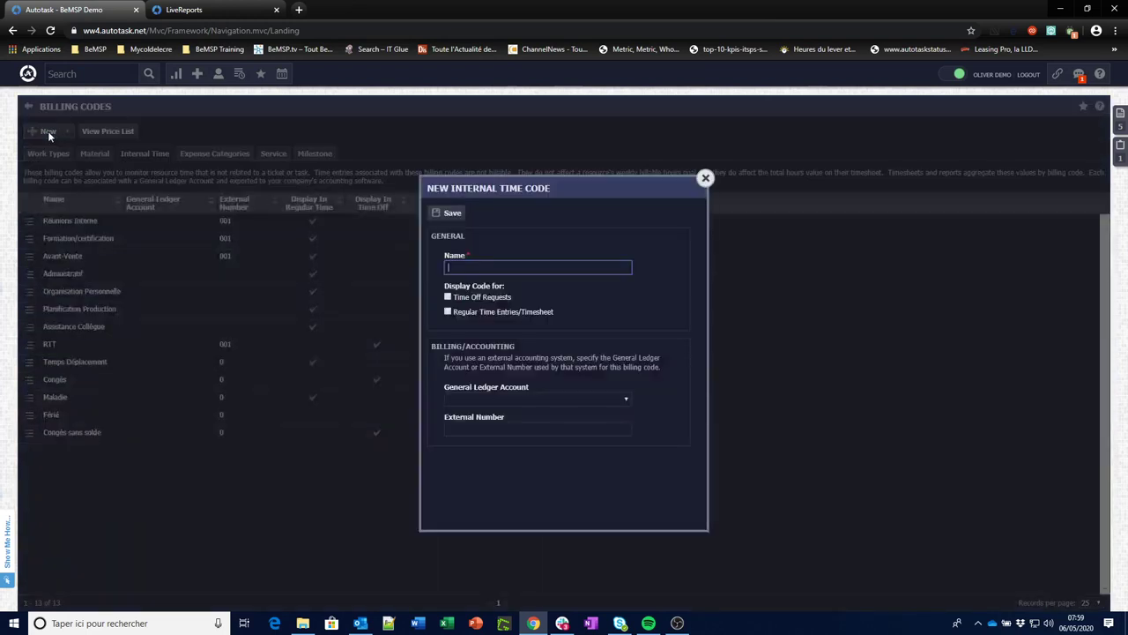
{"action": "left_click", "coordinate": [448, 313]}
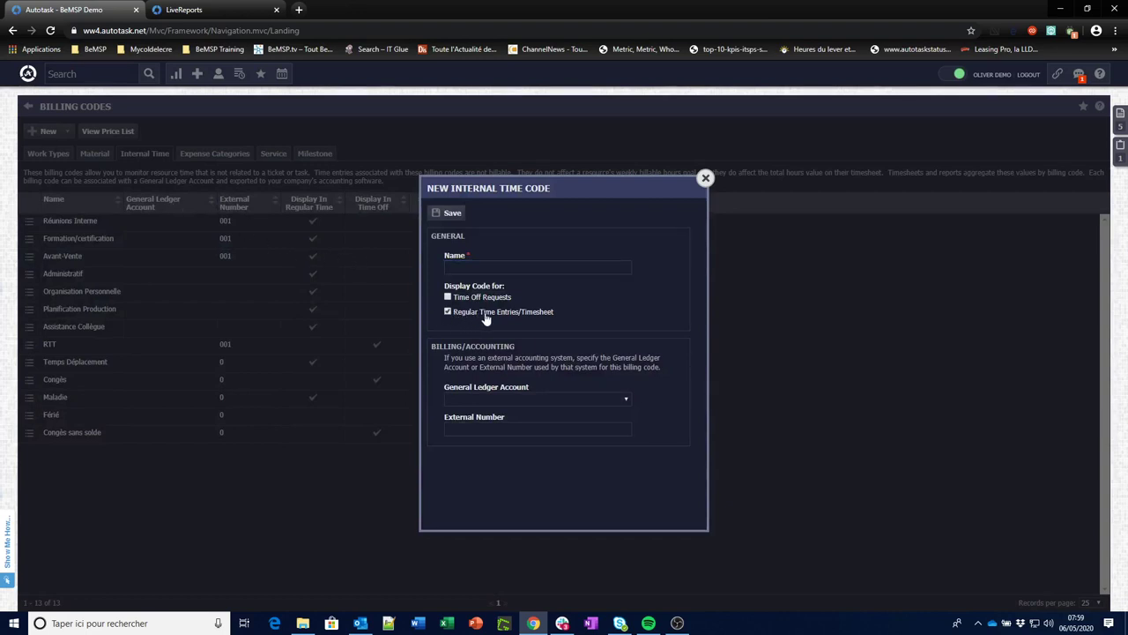
{"action": "left_click", "coordinate": [706, 179]}
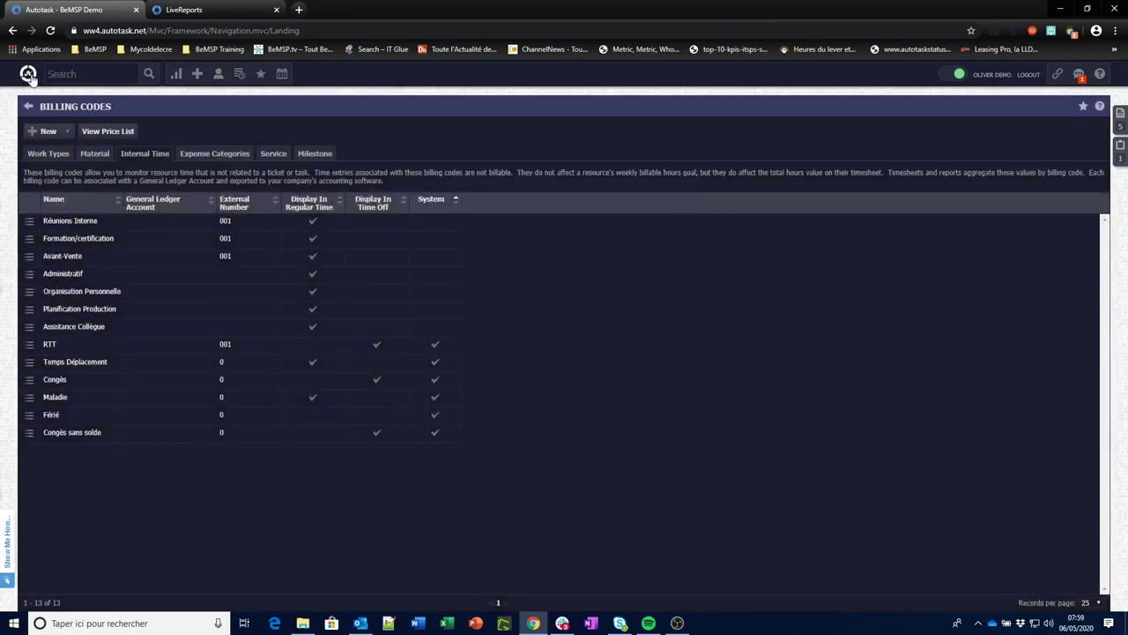
Return to the dashboard and examine the worked-hours charts in Suivi Production Collaborateurs.
{"action": "left_click", "coordinate": [29, 75]}
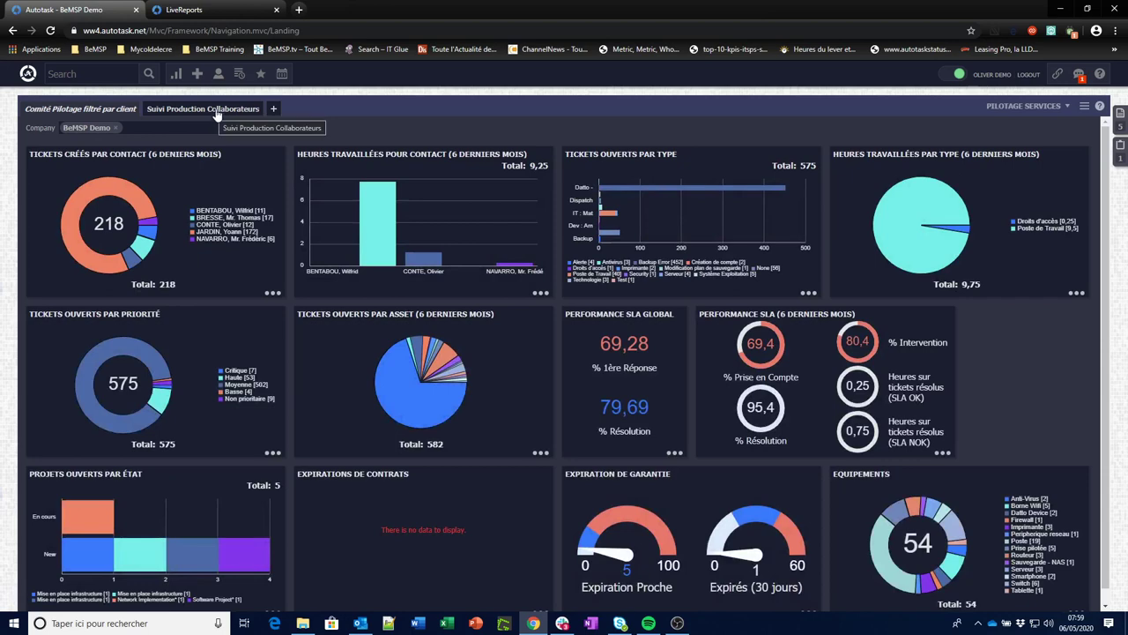
{"action": "left_click", "coordinate": [217, 112]}
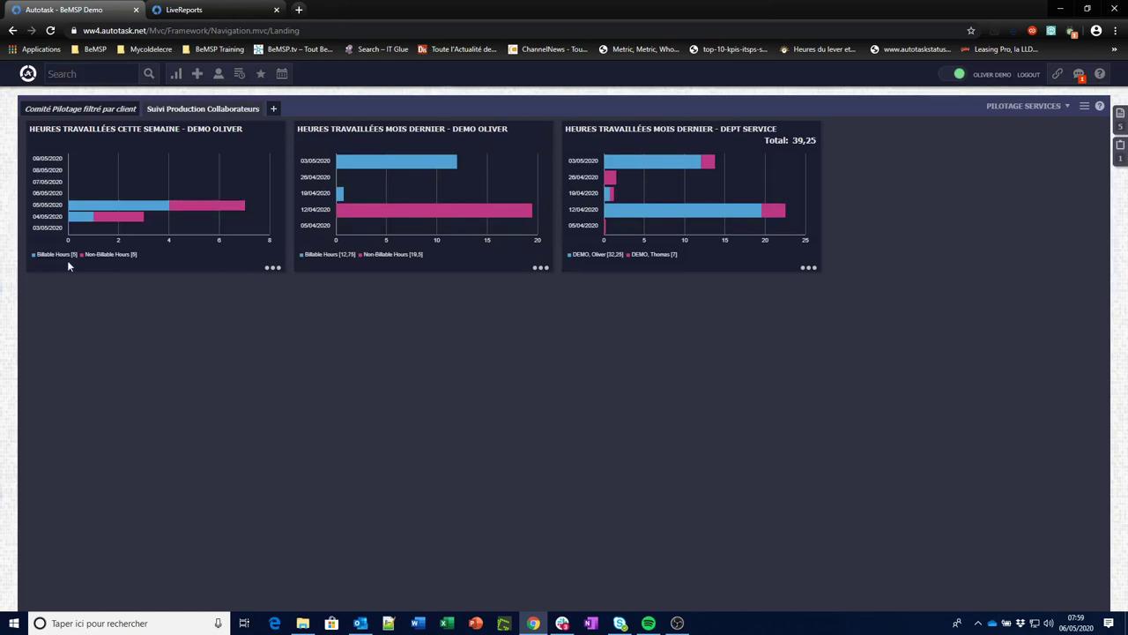
{"action": "mouse_move", "coordinate": [210, 159]}
{"action": "mouse_move", "coordinate": [92, 228]}
Open the settings of the "Heures travaillées cette semaine" widget and review its entity and both reported data fields.
{"action": "left_click", "coordinate": [273, 267]}
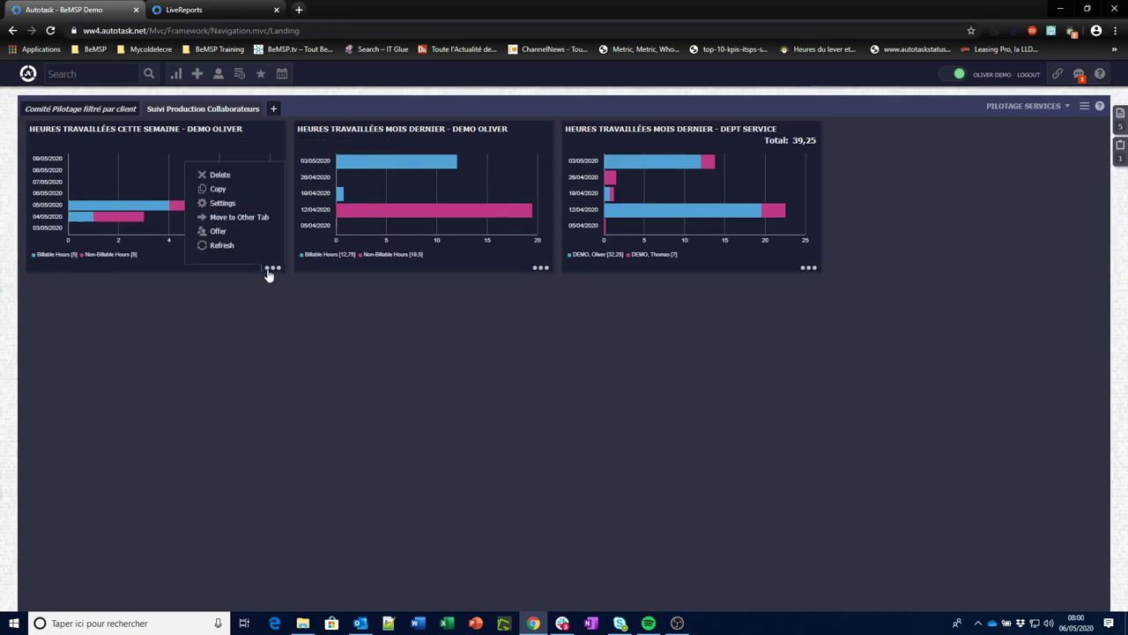
{"action": "left_click", "coordinate": [244, 207]}
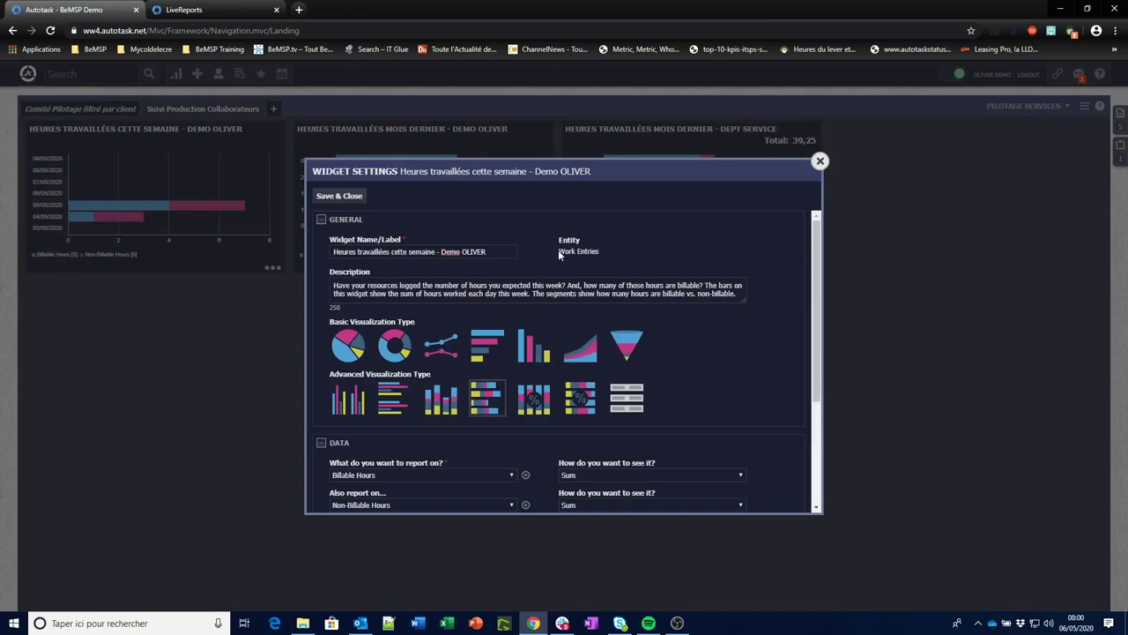
{"action": "left_click_drag", "start_coordinate": [558, 251], "coordinate": [598, 251]}
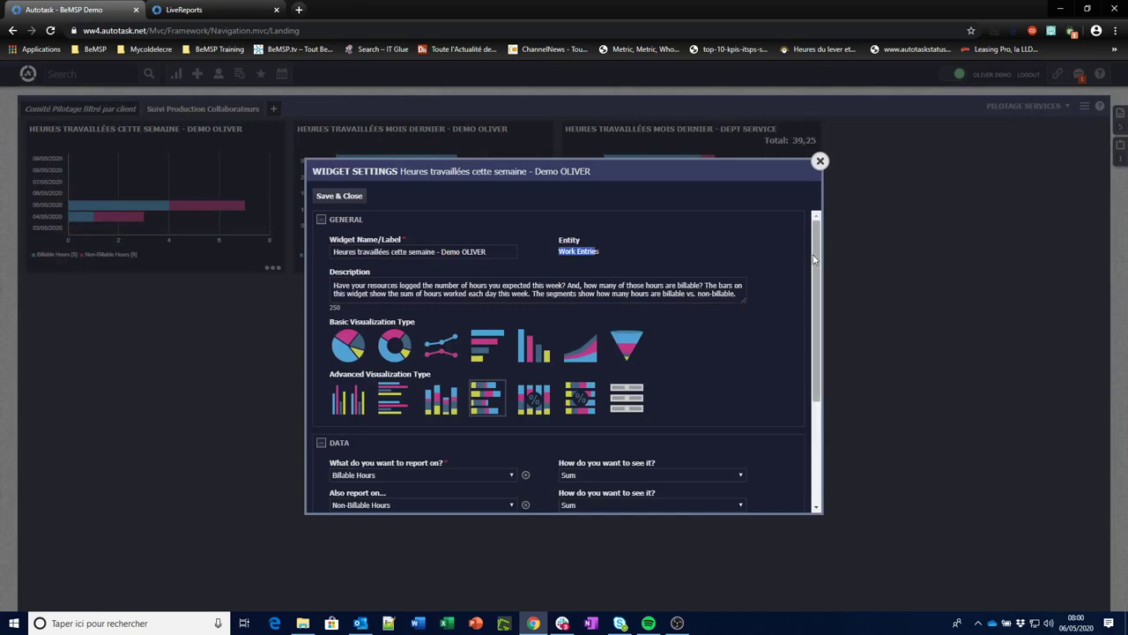
{"action": "scroll", "coordinate": [705, 334], "scroll_direction": "down", "scroll_amount": 3}
{"action": "left_click", "coordinate": [510, 319]}
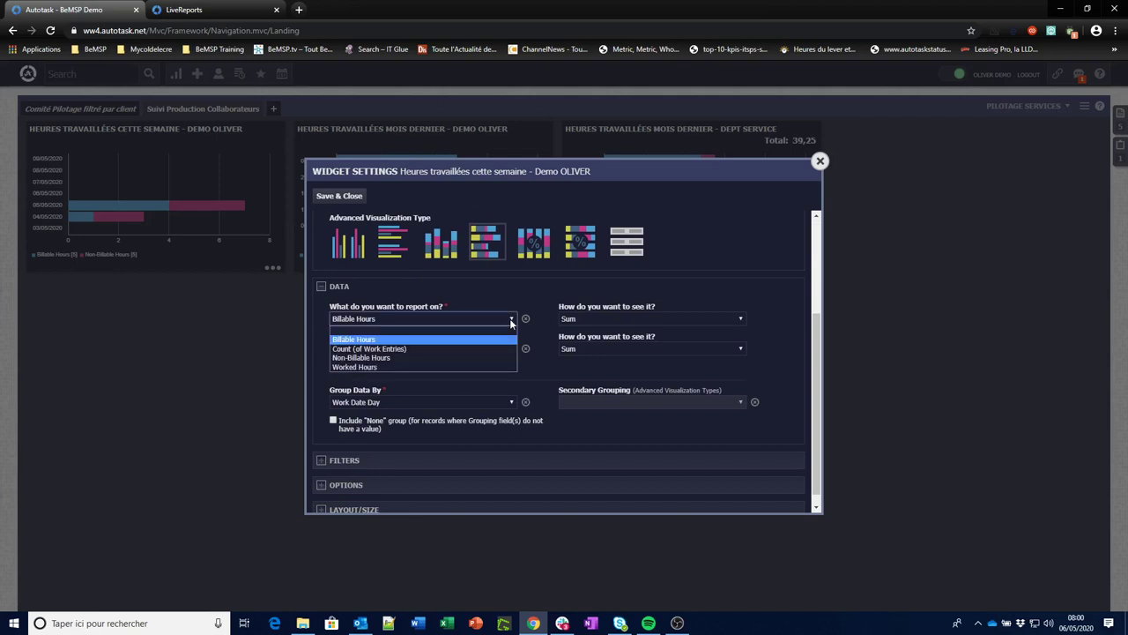
{"action": "left_click", "coordinate": [510, 318]}
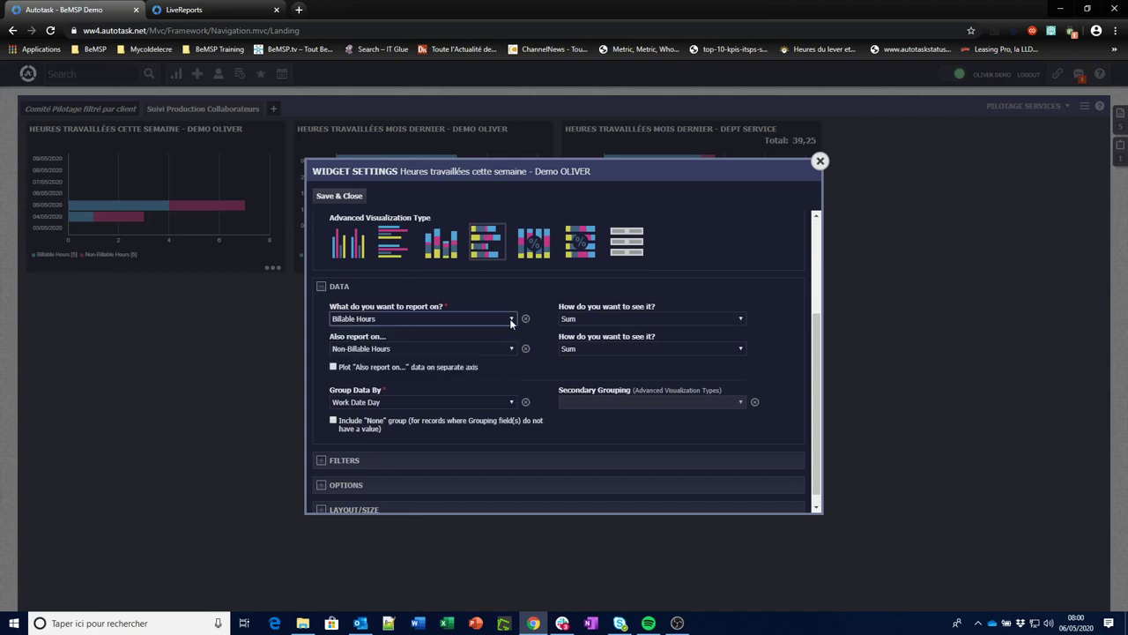
{"action": "left_click", "coordinate": [510, 349]}
{"action": "left_click", "coordinate": [509, 351]}
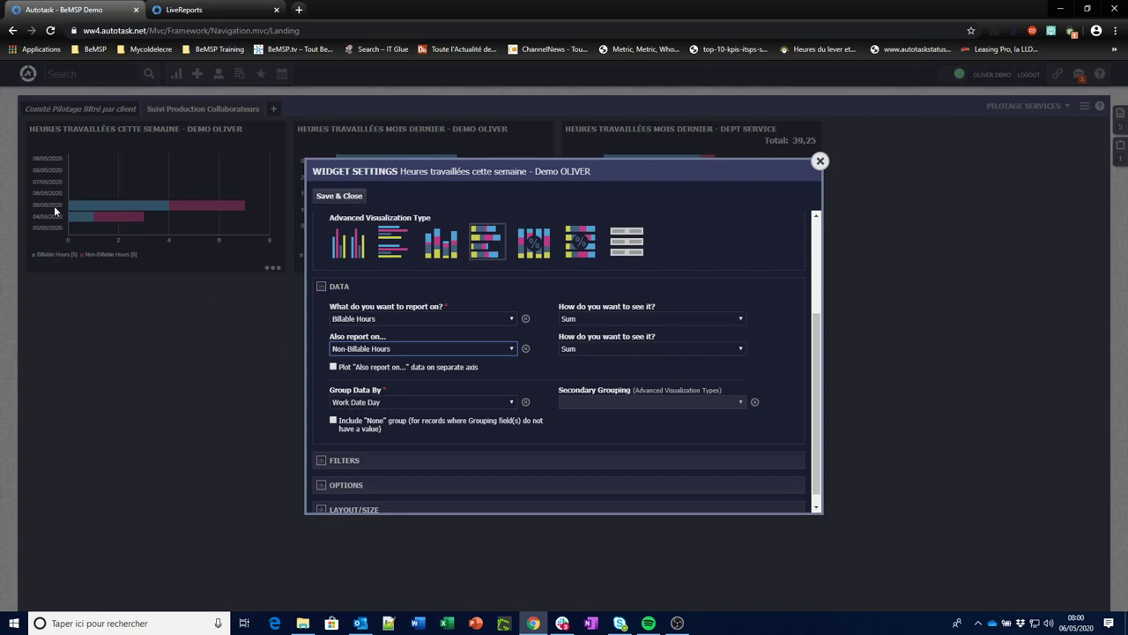
Review the filters of the current-week hours widget and close its settings without saving.
{"action": "scroll", "coordinate": [810, 342], "scroll_direction": "down", "scroll_amount": 2}
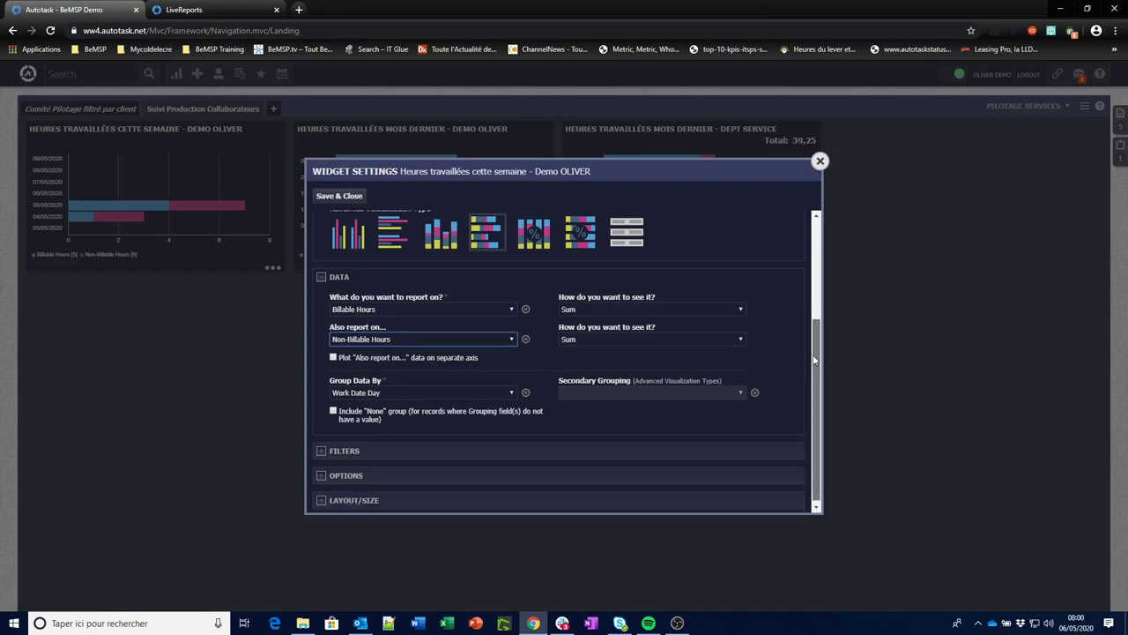
{"action": "left_click", "coordinate": [321, 448]}
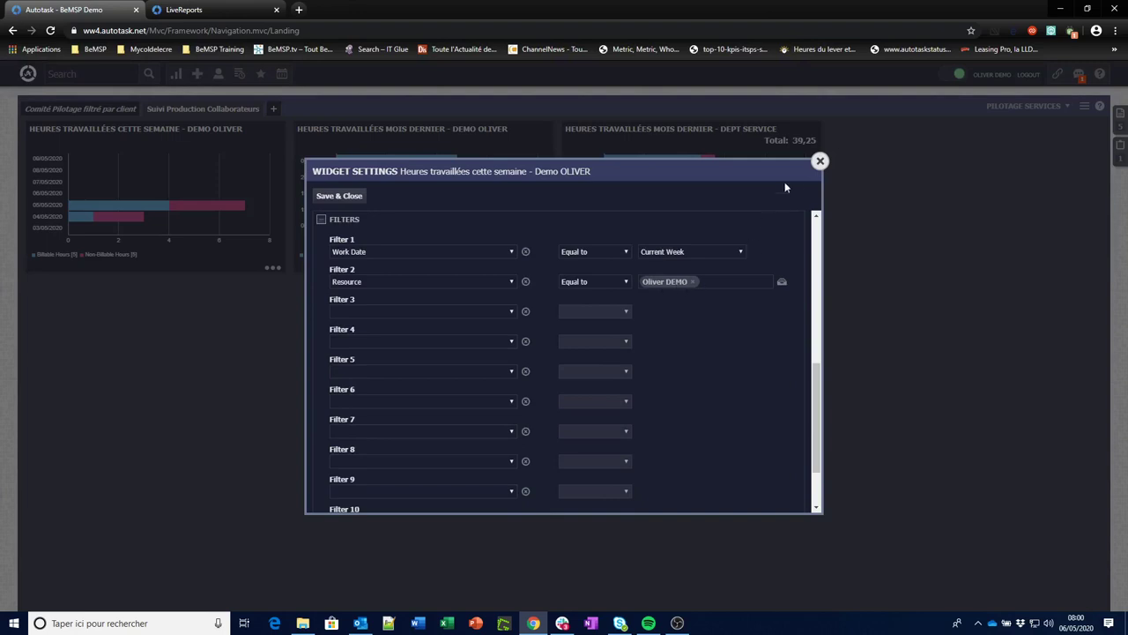
{"action": "left_click", "coordinate": [819, 162]}
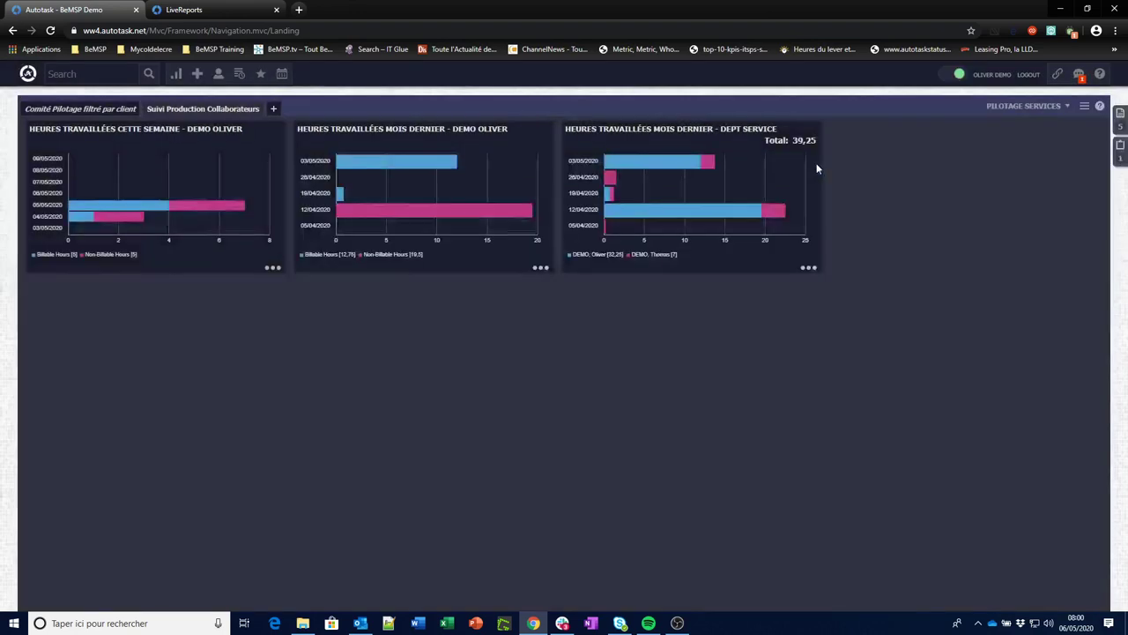
Open the individual "Heures travaillées Mois dernier" widget's settings and review its entity and data grouping.
{"action": "left_click", "coordinate": [539, 268]}
{"action": "left_click", "coordinate": [540, 268]}
{"action": "left_click", "coordinate": [495, 210]}
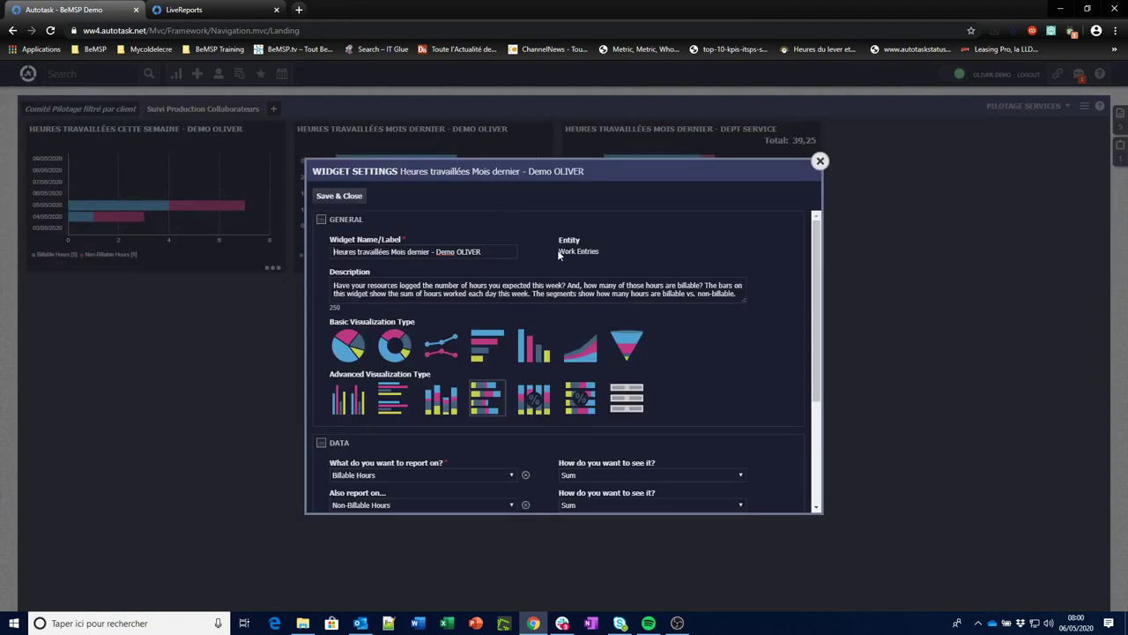
{"action": "left_click_drag", "start_coordinate": [558, 239], "coordinate": [597, 252]}
{"action": "scroll", "coordinate": [806, 403], "scroll_direction": "down", "scroll_amount": 2}
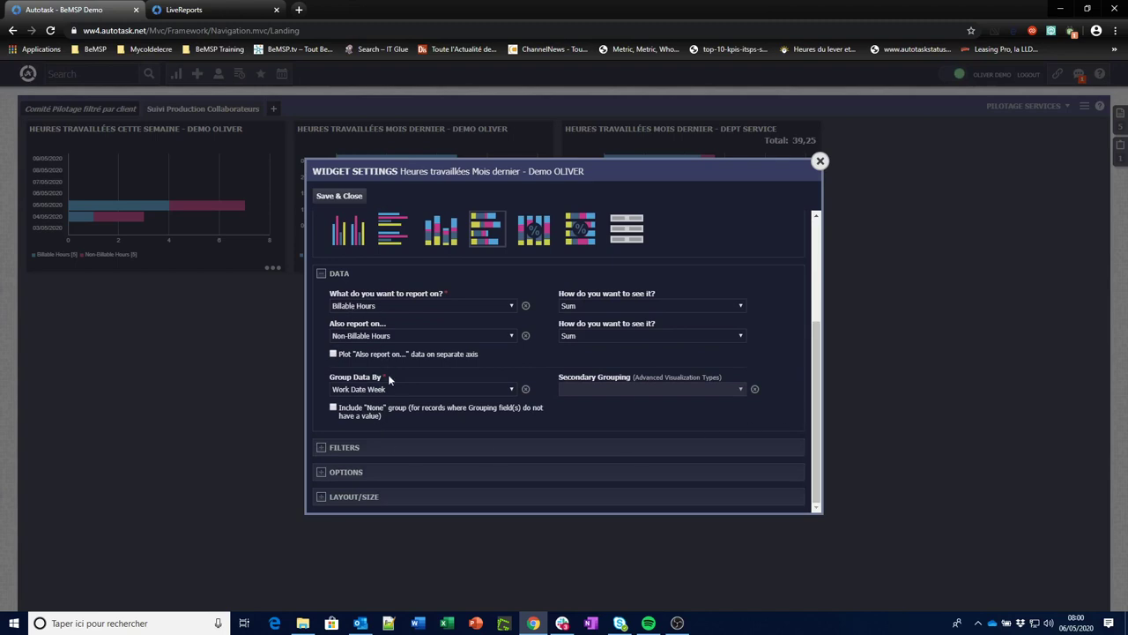
{"action": "left_click", "coordinate": [399, 388]}
{"action": "left_click", "coordinate": [398, 389]}
Review the last-month widget's filters, including the Work Date condition choices and dynamic range definition, and close the range definition.
{"action": "left_click", "coordinate": [320, 448]}
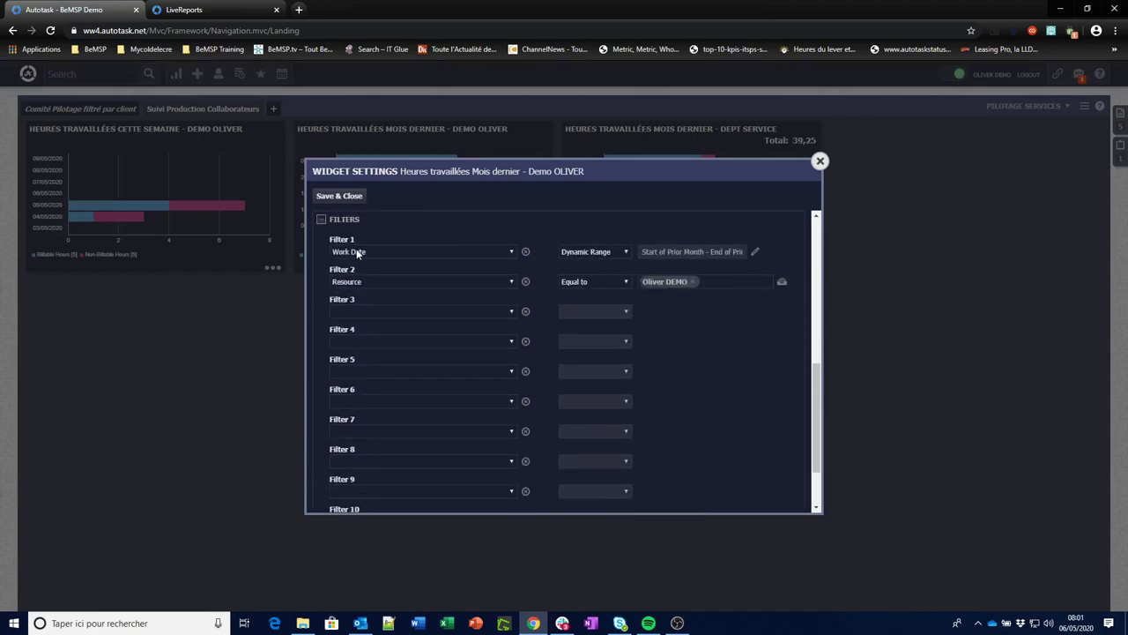
{"action": "left_click", "coordinate": [625, 251]}
{"action": "left_click", "coordinate": [625, 251]}
{"action": "left_click", "coordinate": [755, 253]}
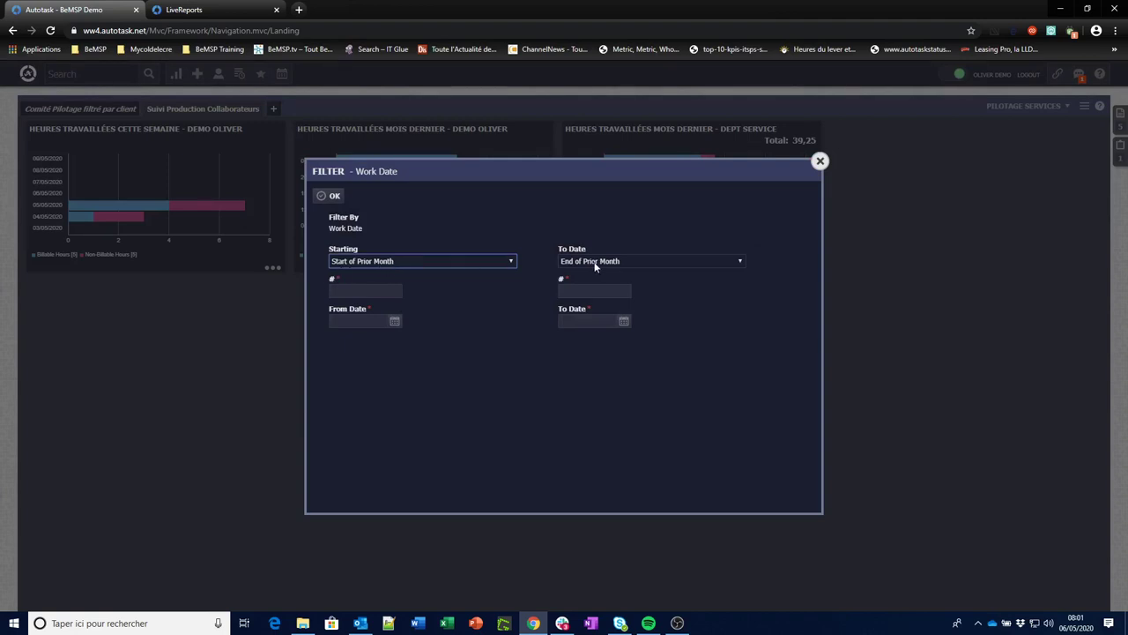
{"action": "left_click", "coordinate": [820, 162]}
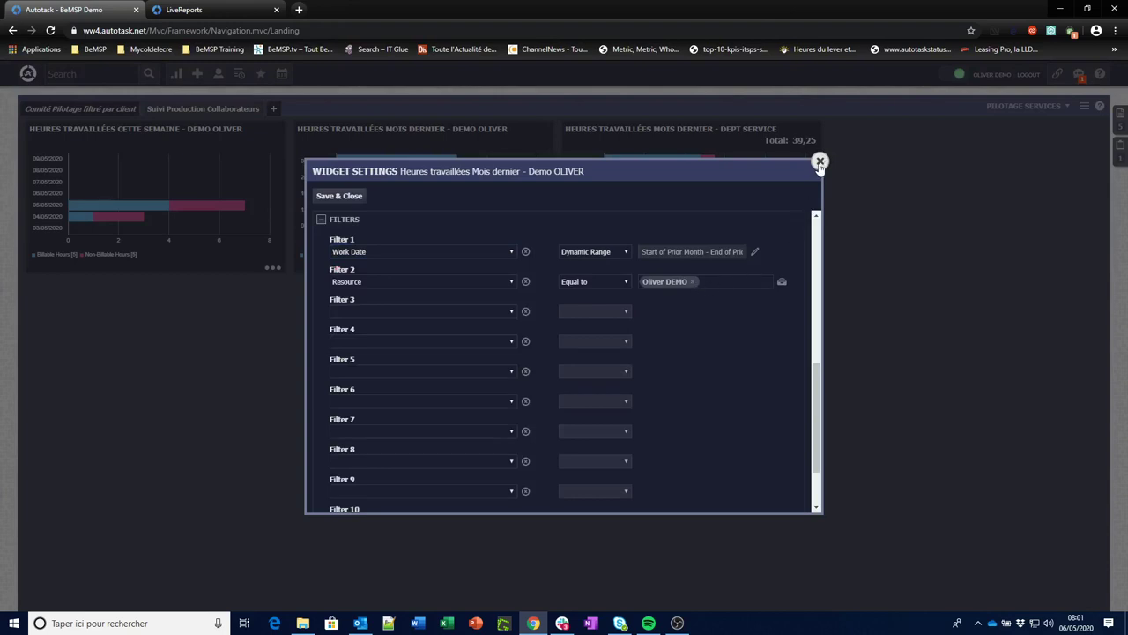
Close the individual last-month widget's settings without saving and inspect the hours bars in the "Heures travaillées Mois dernier - Dept Service" widget.
{"action": "left_click", "coordinate": [820, 162]}
{"action": "left_click", "coordinate": [808, 267]}
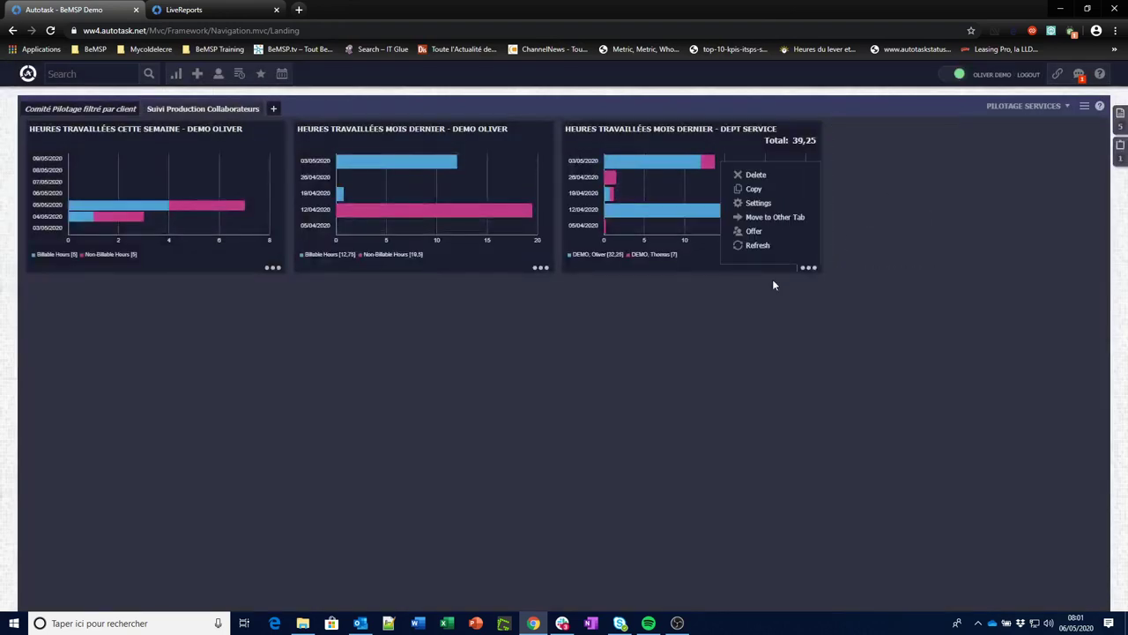
{"action": "left_click", "coordinate": [706, 280]}
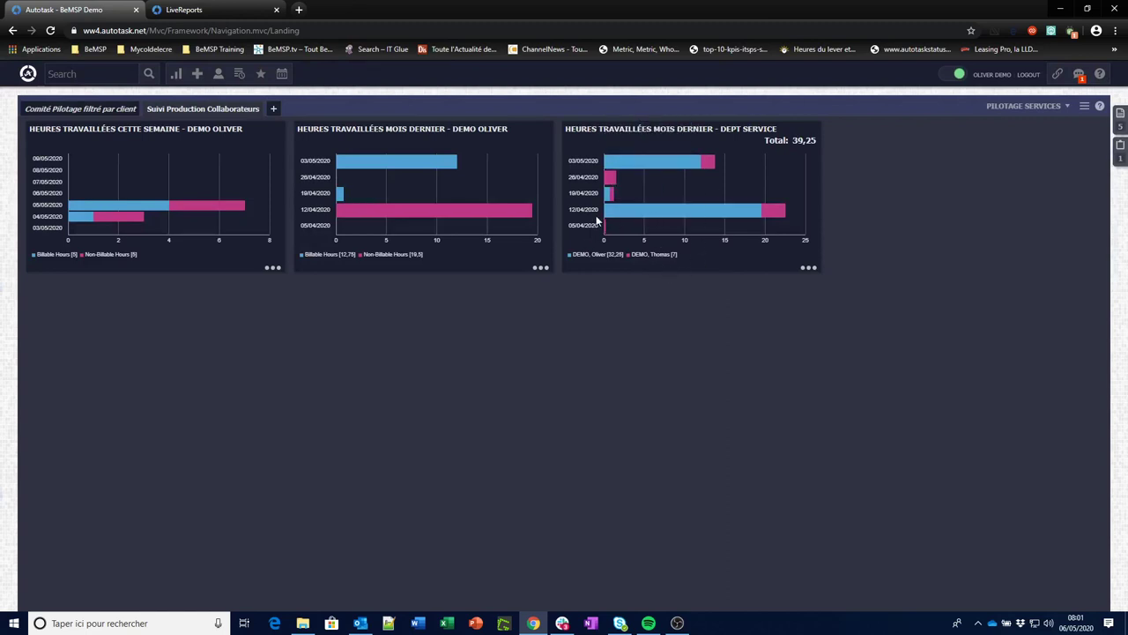
{"action": "mouse_move", "coordinate": [726, 219]}
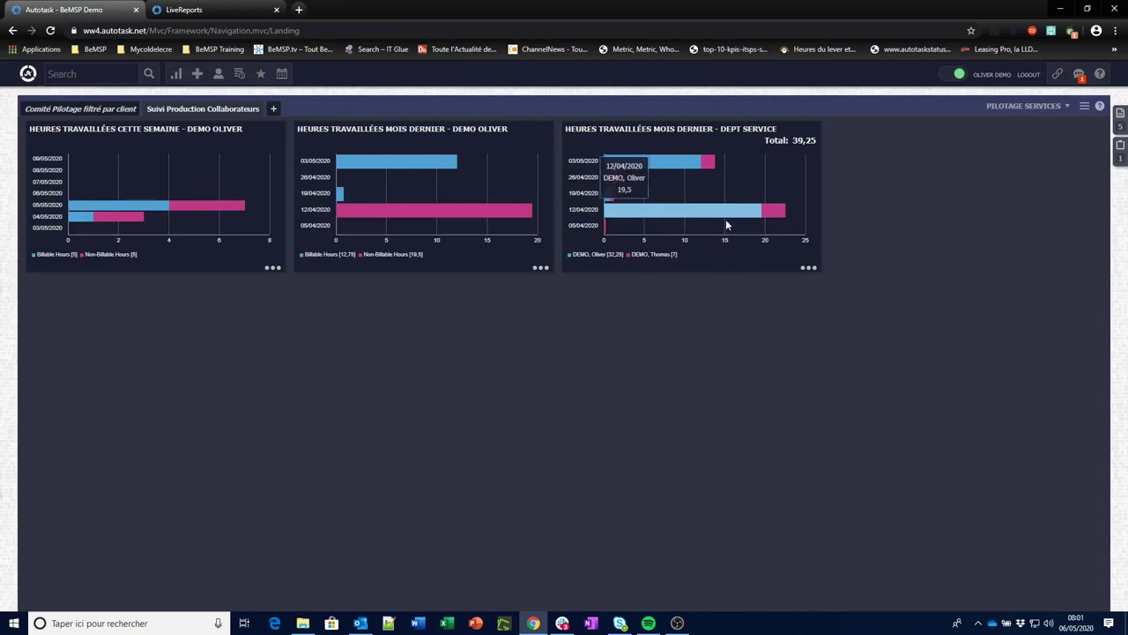
Open the Dept Service widget's settings and review its entity, reported data, primary grouping and secondary grouping.
{"action": "left_click", "coordinate": [804, 268]}
{"action": "left_click", "coordinate": [769, 204]}
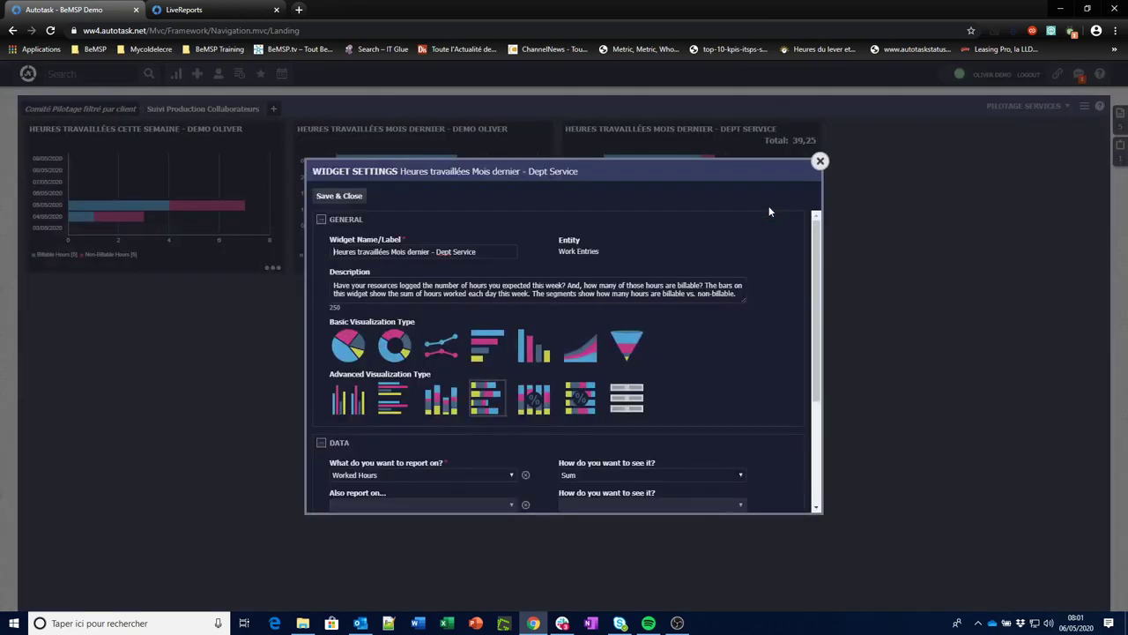
{"action": "left_click_drag", "start_coordinate": [819, 249], "coordinate": [819, 336]}
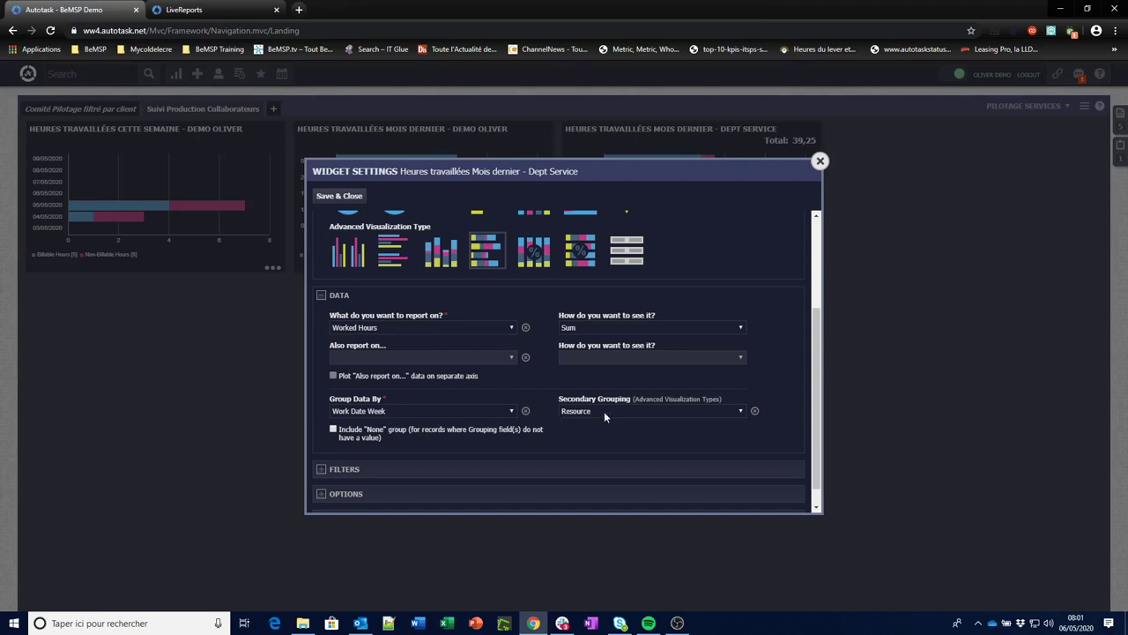
Review the Dept Service widget's filters, including the condition choices for Resource, and close its settings without saving.
{"action": "left_click", "coordinate": [323, 471]}
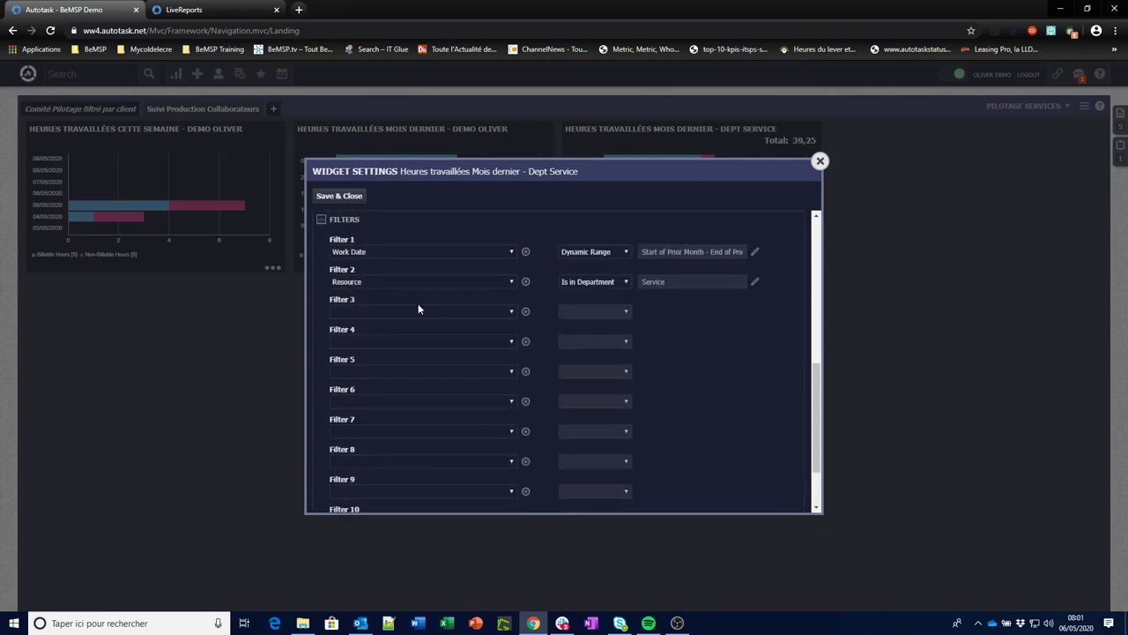
{"action": "left_click", "coordinate": [625, 282]}
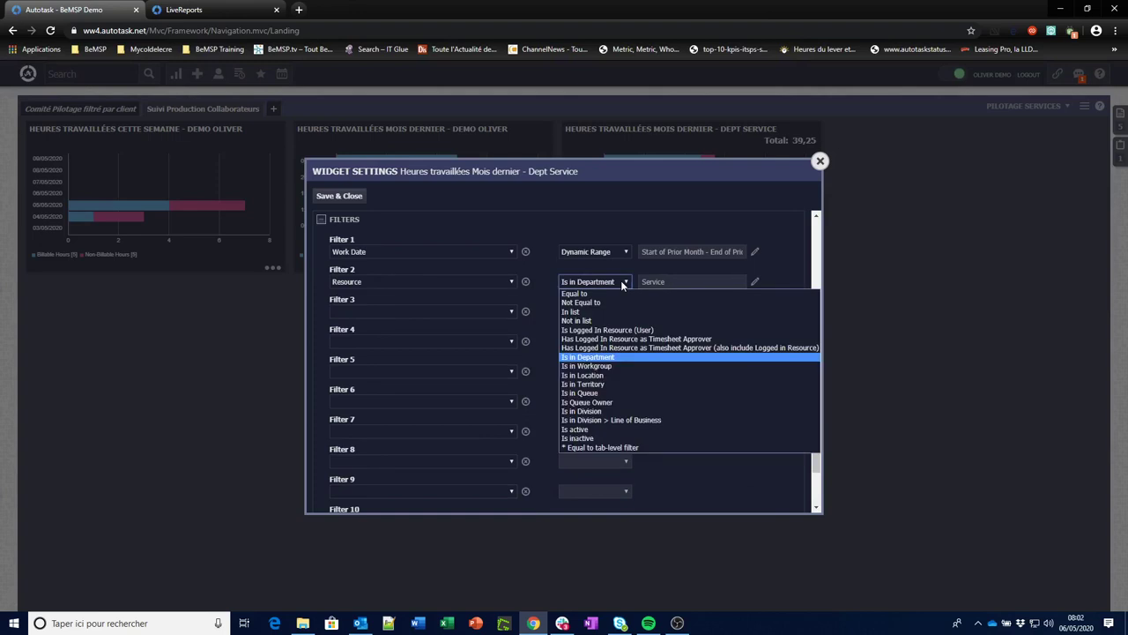
{"action": "left_click", "coordinate": [820, 160]}
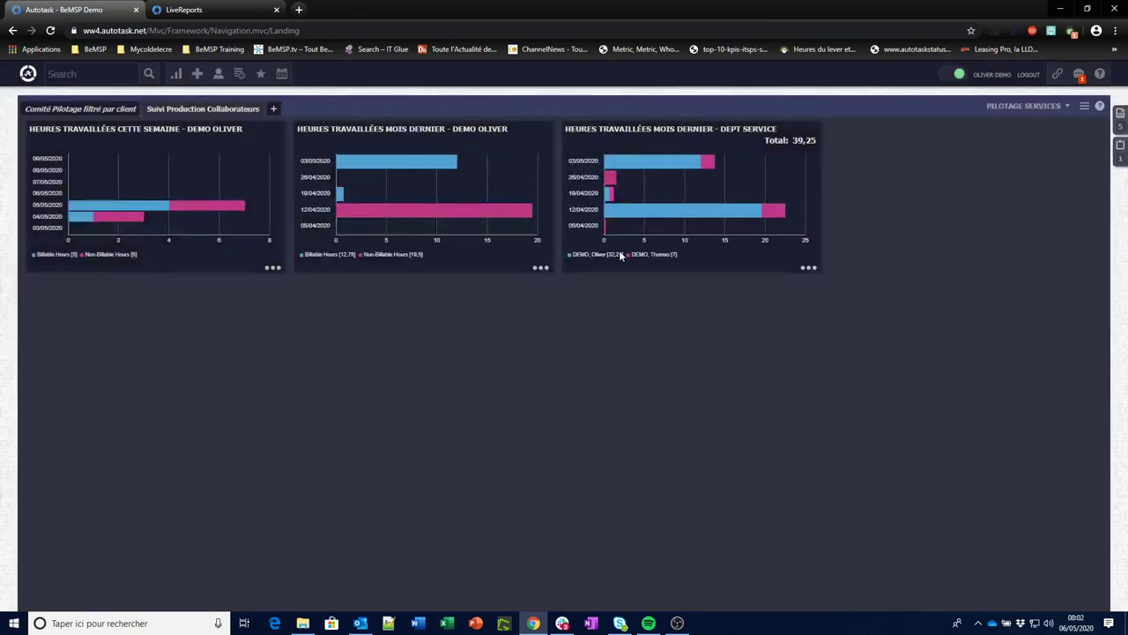
Reopen the Dept Service widget's settings, review its display, legend and total options, and save and close them.
{"action": "left_click", "coordinate": [809, 268]}
{"action": "left_click", "coordinate": [774, 203]}
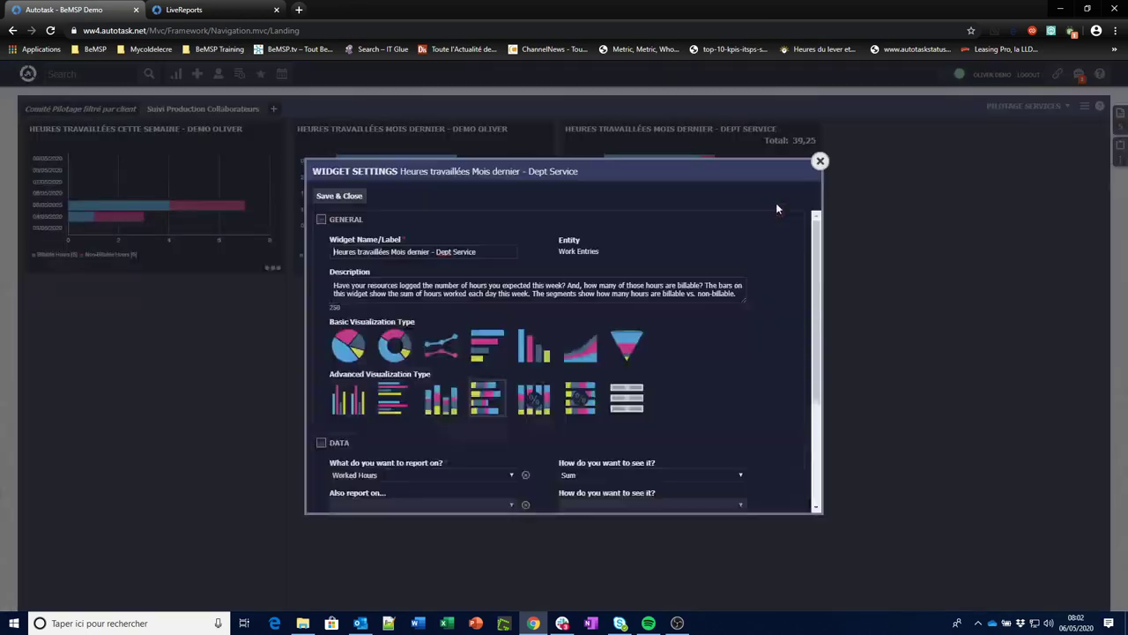
{"action": "scroll", "coordinate": [619, 420], "scroll_direction": "down", "scroll_amount": 3}
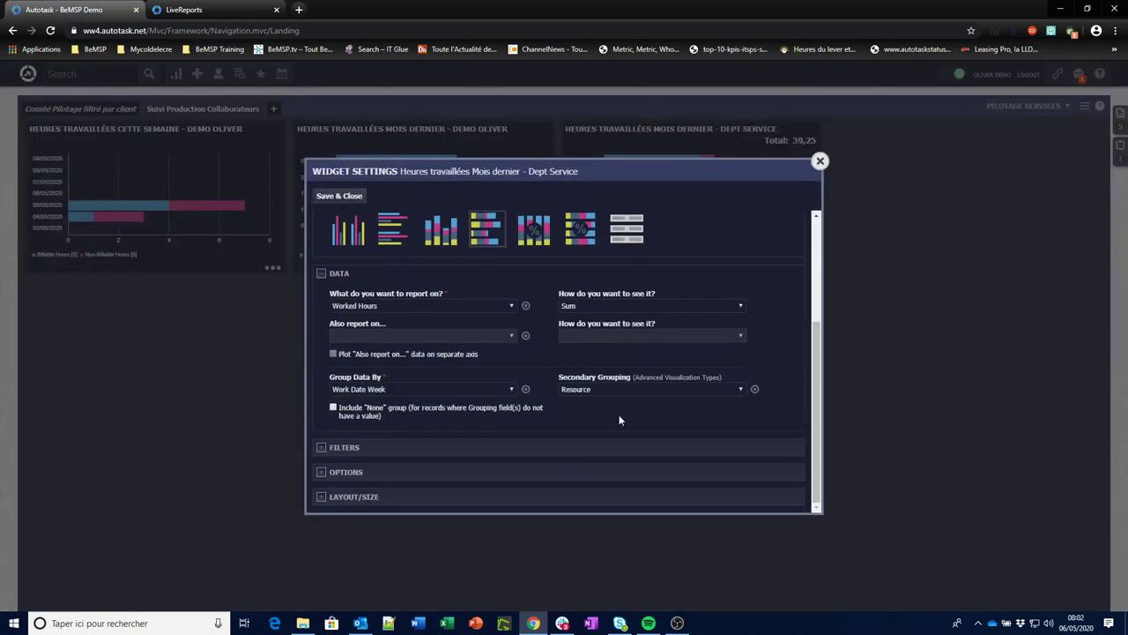
{"action": "left_click", "coordinate": [322, 471]}
{"action": "scroll", "coordinate": [319, 471], "scroll_direction": "down", "scroll_amount": 1}
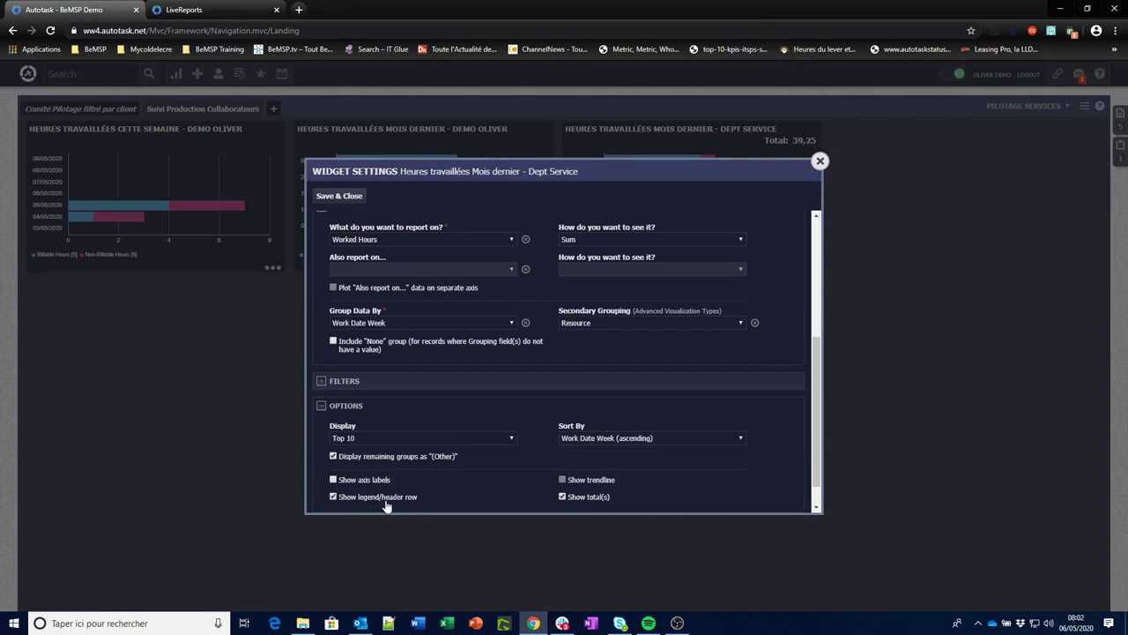
{"action": "left_click", "coordinate": [358, 196]}
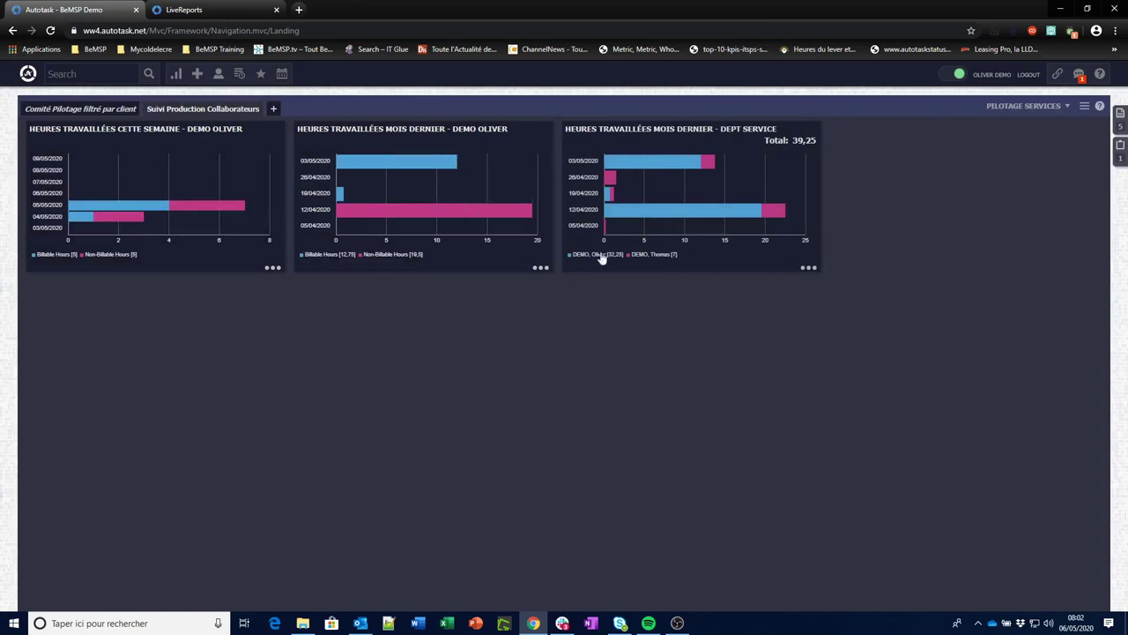
Examine the detailed work entries behind the first legend resource of the Dept Service widget and return to the dashboard.
{"action": "left_click", "coordinate": [596, 254]}
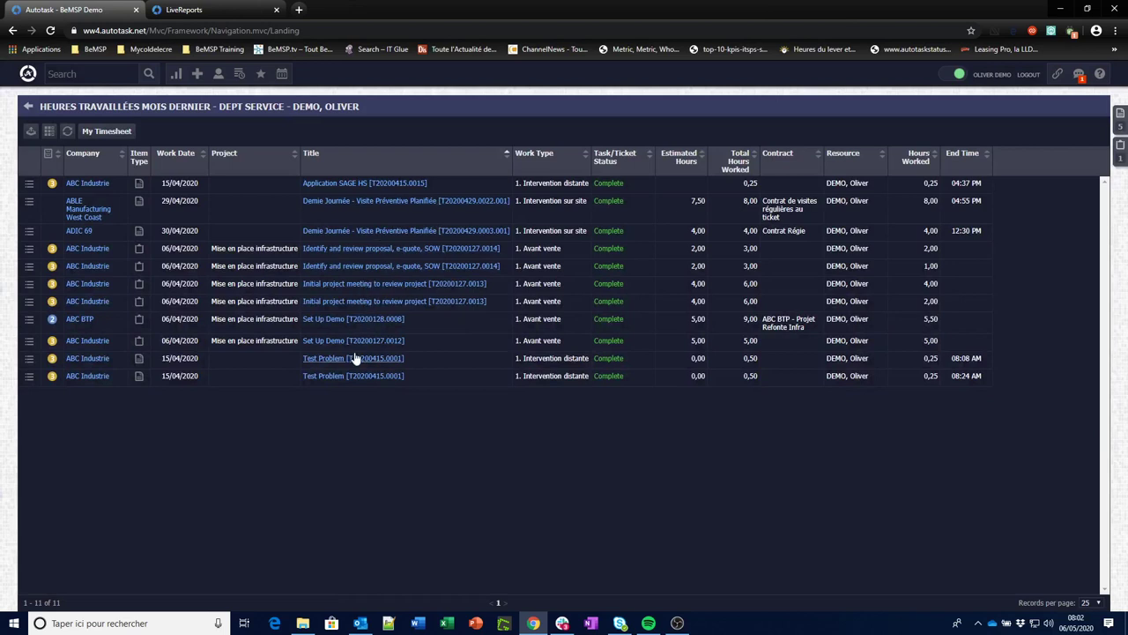
{"action": "left_click", "coordinate": [29, 107]}
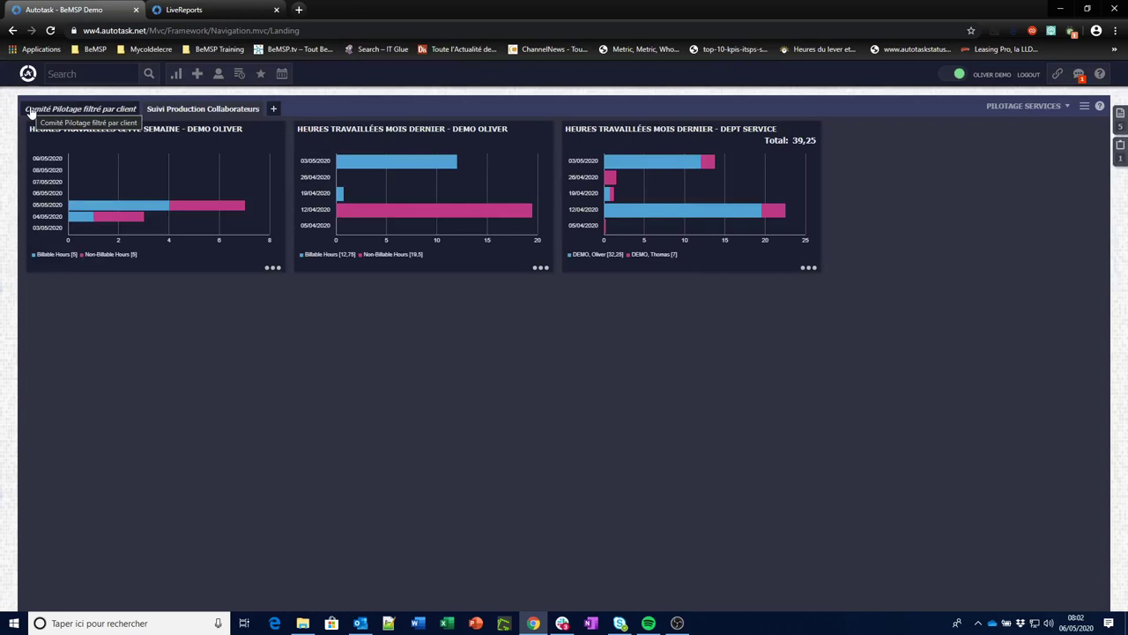
Open the Resource Hours Detail report from the general Resources reports.
{"action": "left_click", "coordinate": [28, 73]}
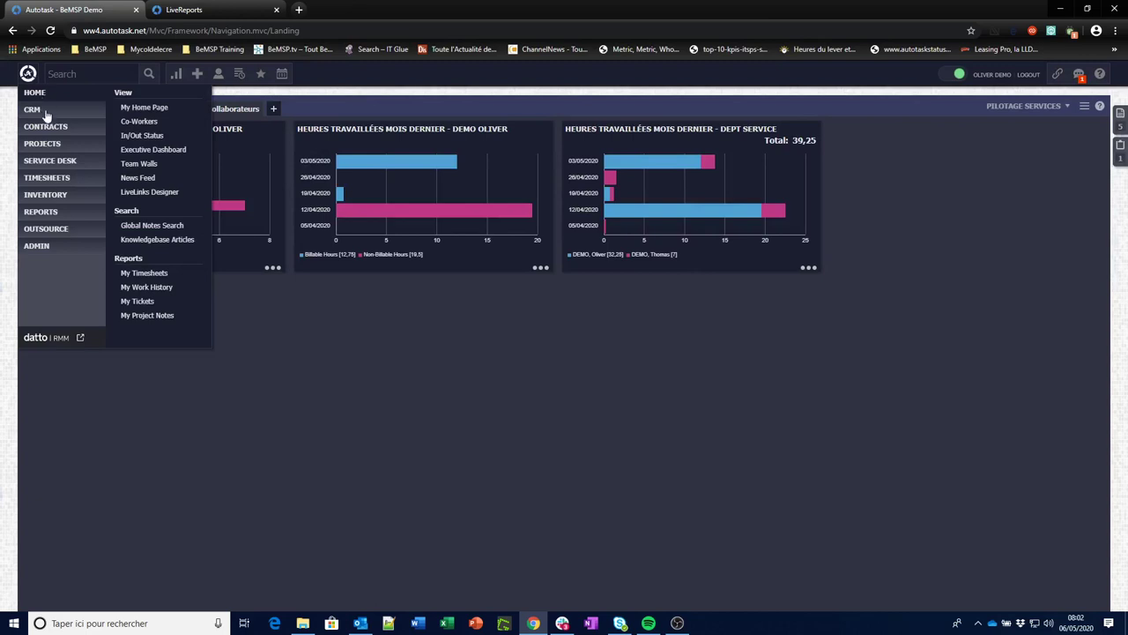
{"action": "mouse_move", "coordinate": [48, 215]}
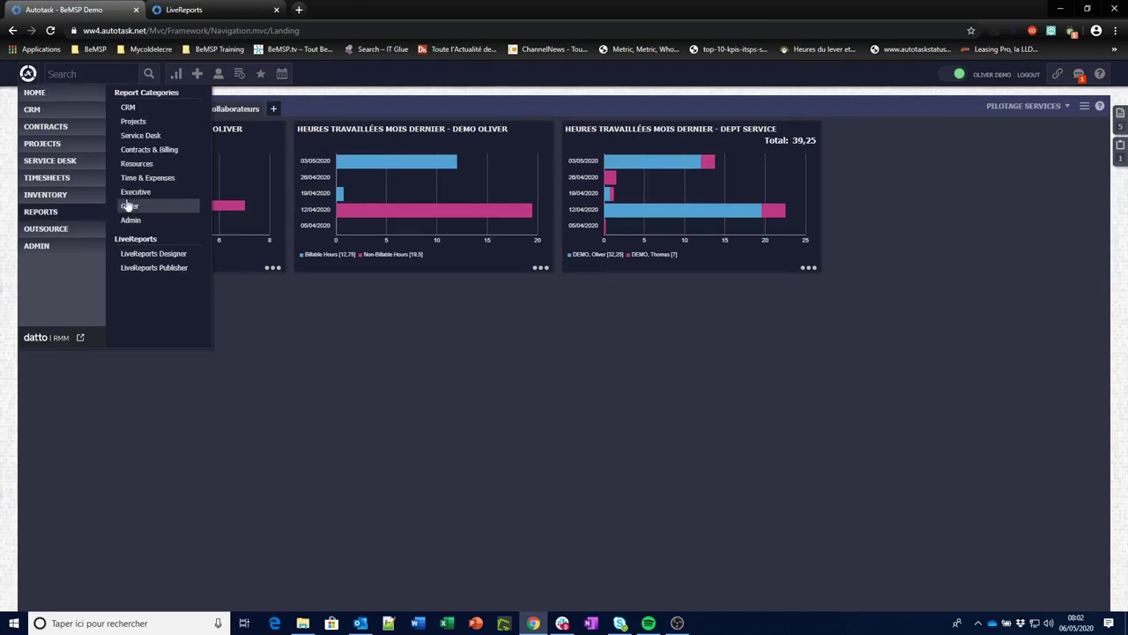
{"action": "left_click", "coordinate": [149, 161]}
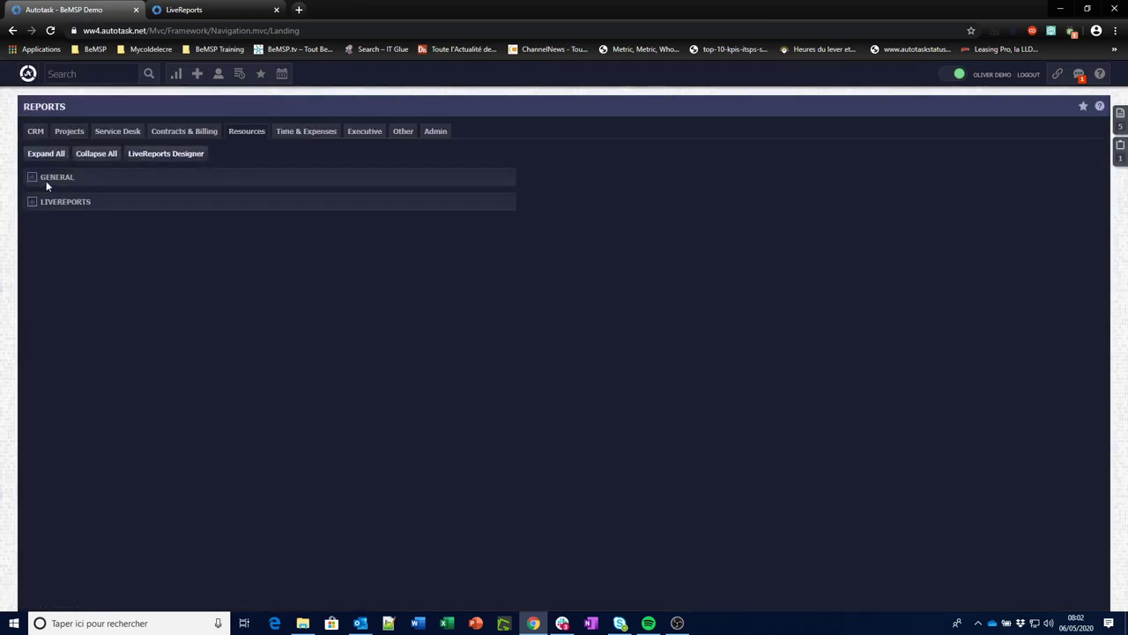
{"action": "left_click", "coordinate": [33, 177]}
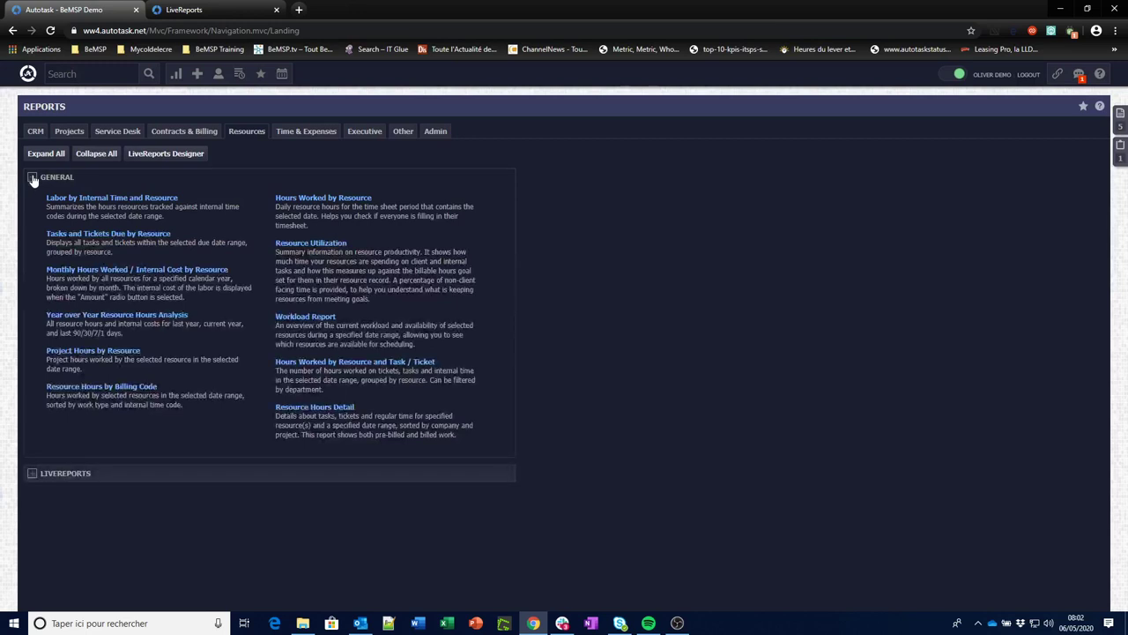
{"action": "left_click", "coordinate": [325, 408]}
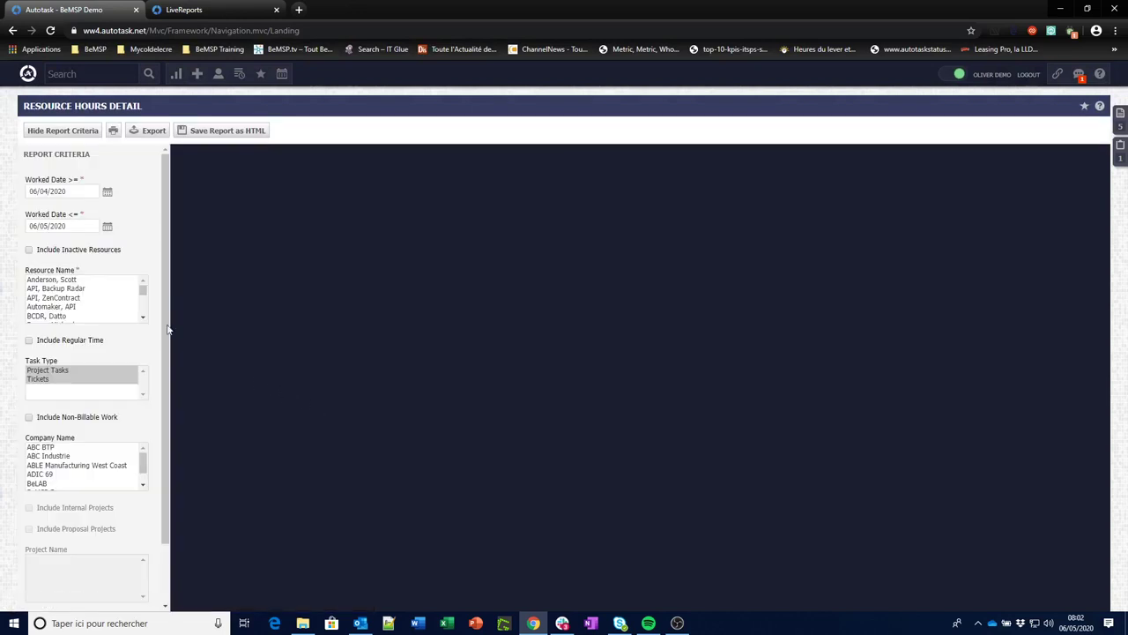
Set the report's worked date range from 01/04/2020 to 30/04/2020.
{"action": "left_click", "coordinate": [106, 194]}
{"action": "left_click", "coordinate": [27, 156]}
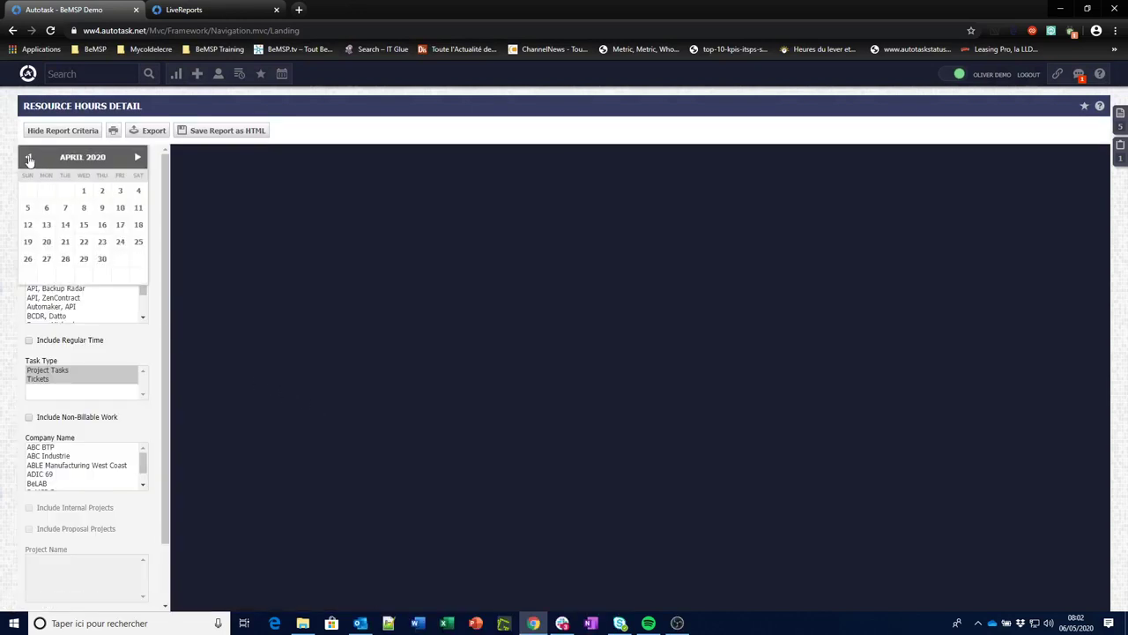
{"action": "left_click", "coordinate": [84, 191]}
{"action": "left_click", "coordinate": [106, 226]}
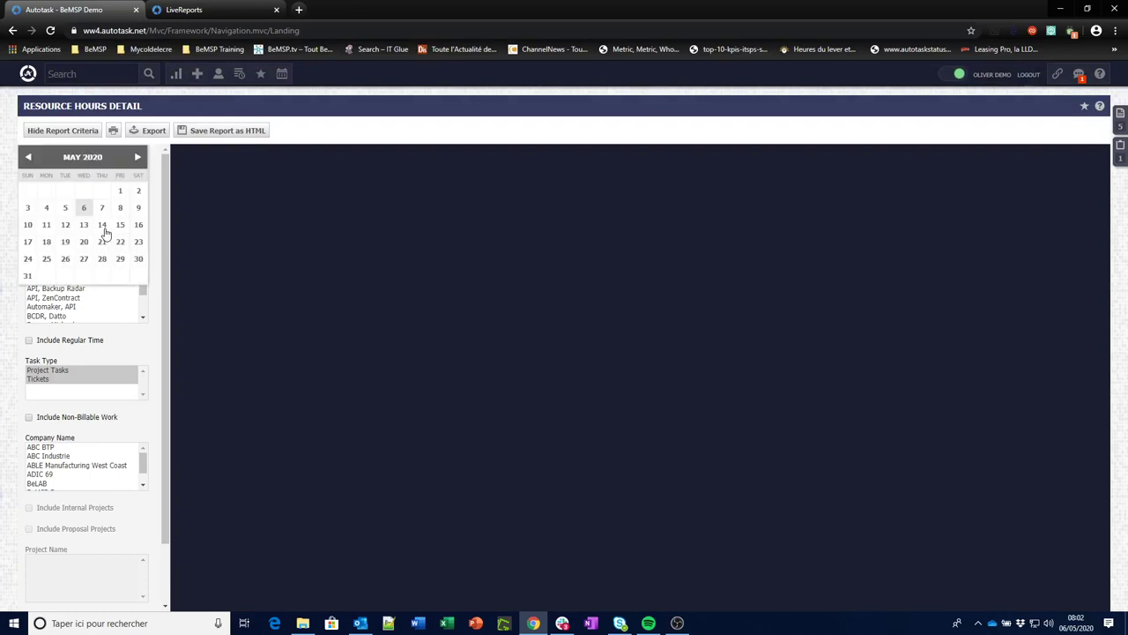
{"action": "left_click", "coordinate": [28, 157]}
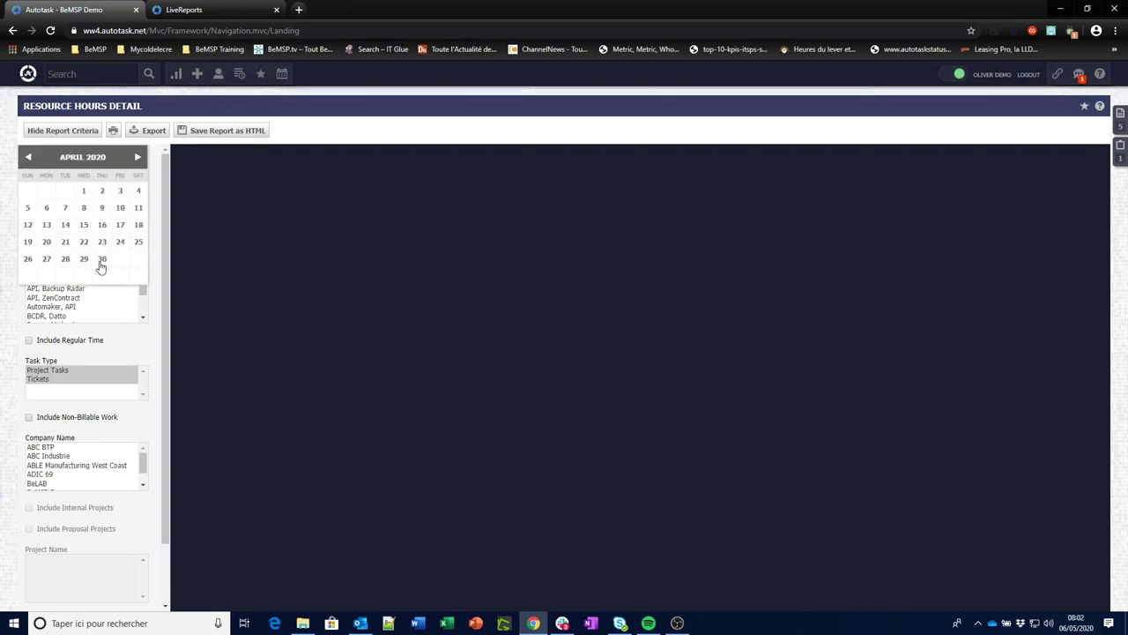
{"action": "left_click", "coordinate": [102, 259]}
Choose the demo resource tracked in the individual widgets and include all companies from ABC BTP through OC Company in the report criteria.
{"action": "left_click", "coordinate": [143, 318]}
{"action": "left_click", "coordinate": [142, 317]}
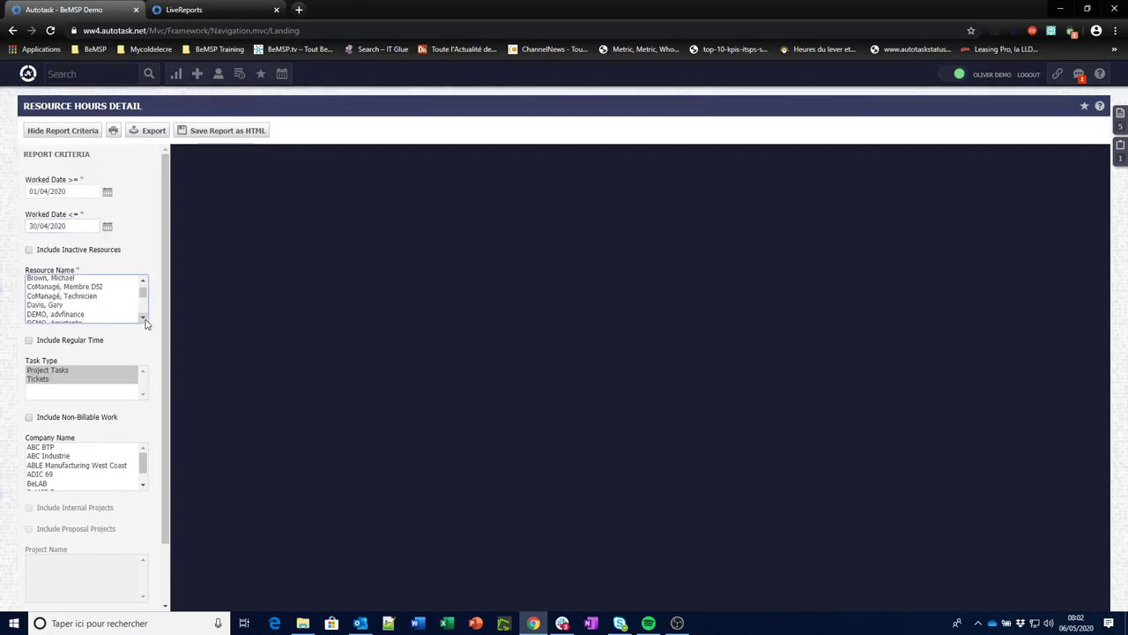
{"action": "left_click", "coordinate": [142, 318]}
{"action": "left_click", "coordinate": [75, 296]}
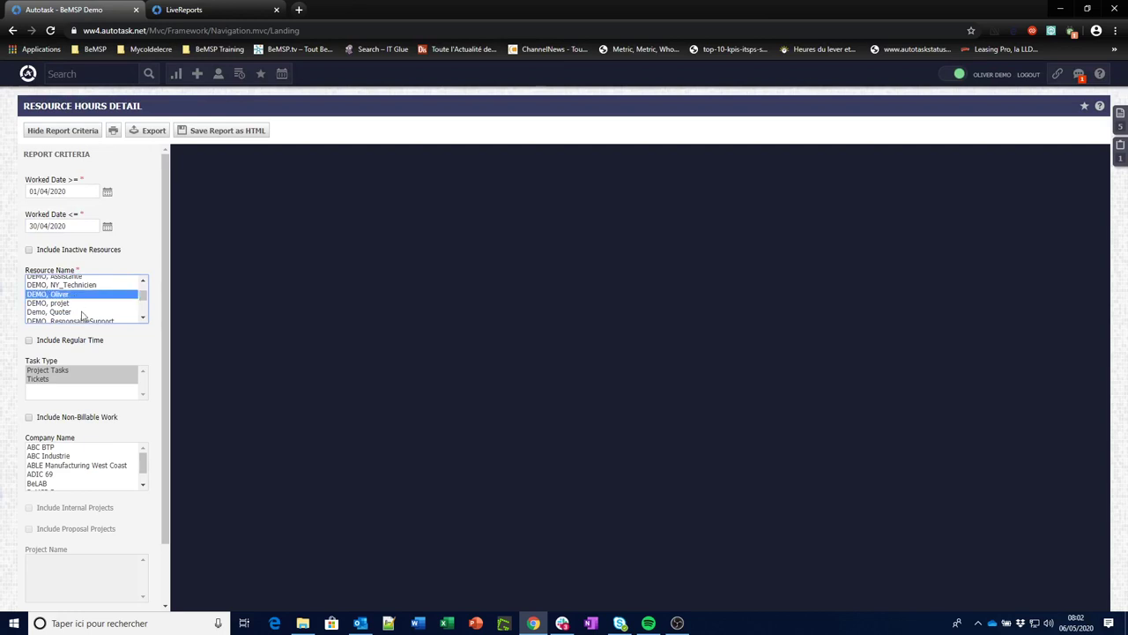
{"action": "left_click", "coordinate": [88, 447]}
{"action": "scroll", "coordinate": [141, 465], "scroll_direction": "down", "scroll_amount": 1}
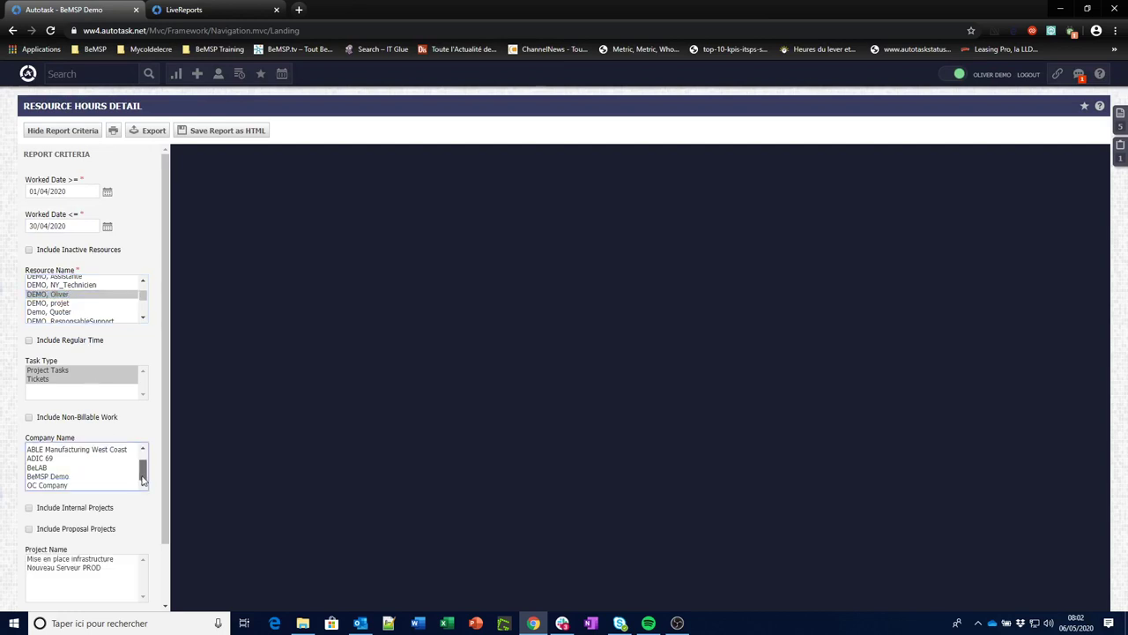
{"action": "left_click", "coordinate": [122, 485], "text": "shift"}
Select all listed projects through "Software Project^" and generate the Resource Hours Detail report.
{"action": "left_click", "coordinate": [114, 567]}
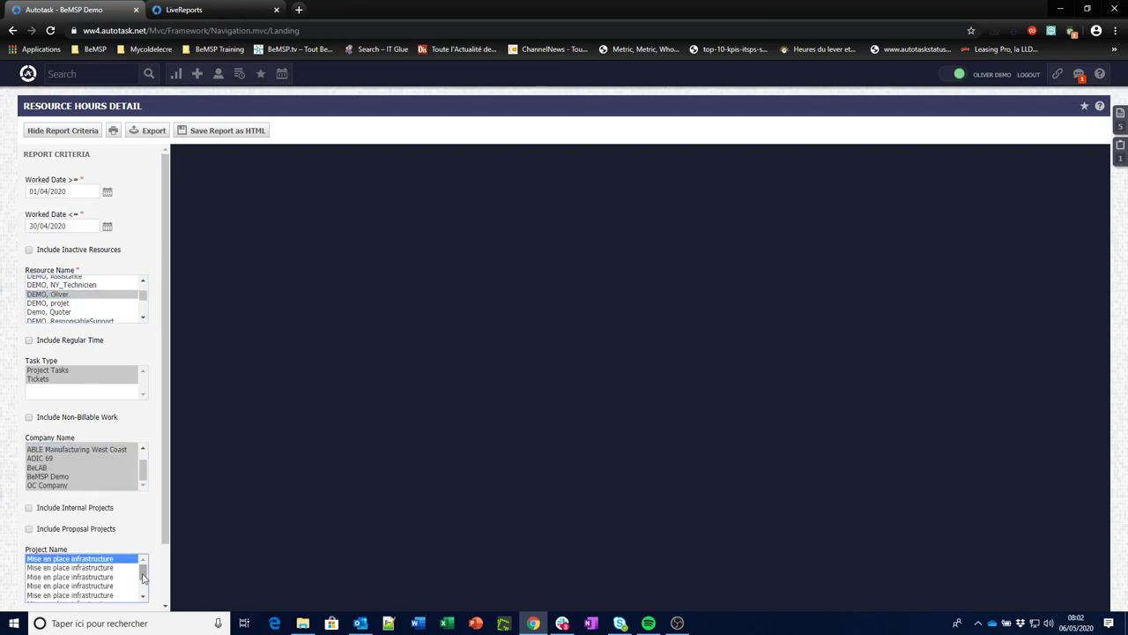
{"action": "scroll", "coordinate": [140, 577], "scroll_direction": "down", "scroll_amount": 2}
{"action": "left_click", "coordinate": [132, 595], "text": "shift"}
{"action": "scroll", "coordinate": [165, 546], "scroll_direction": "down", "scroll_amount": 1}
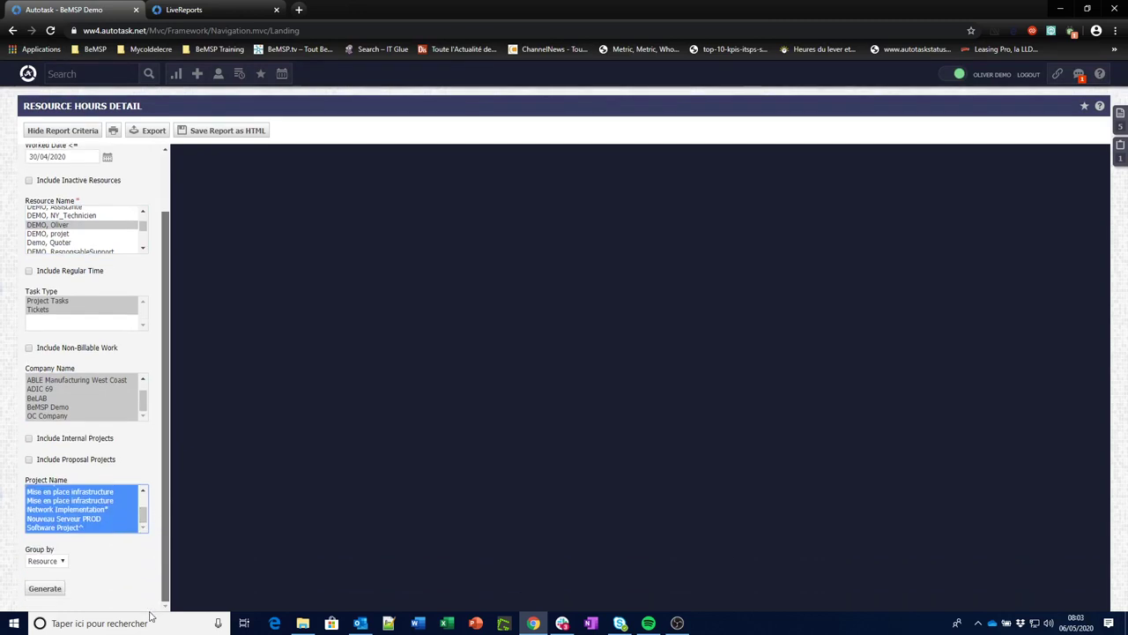
{"action": "left_click", "coordinate": [44, 589]}
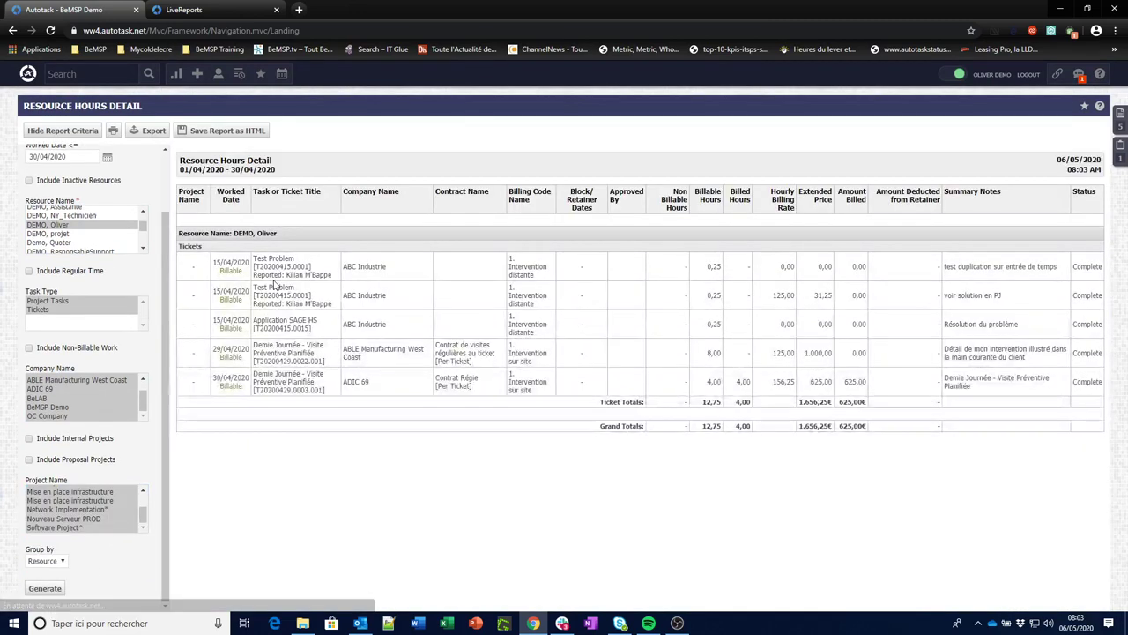